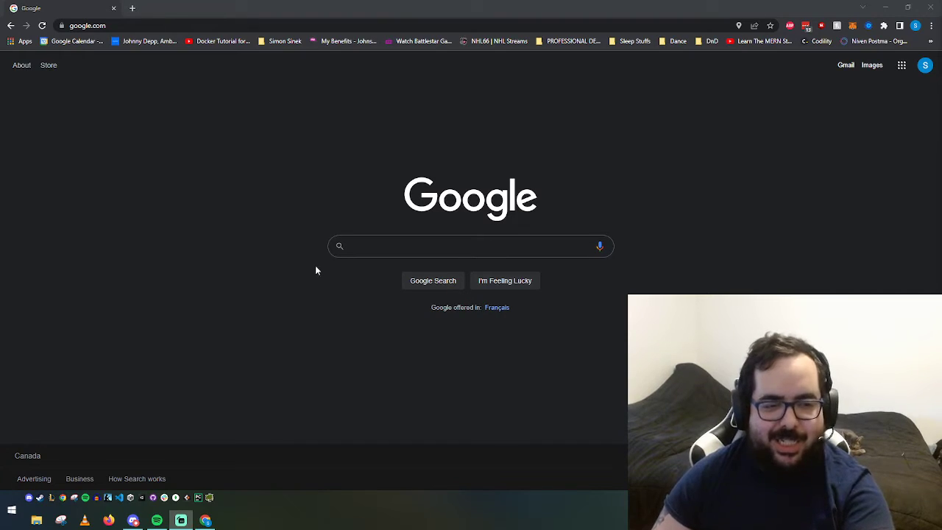
Search for 'mysql installer' and open the MySQL Installer downloads page on dev.mysql.com
click(364, 248)
text(mysql installer)
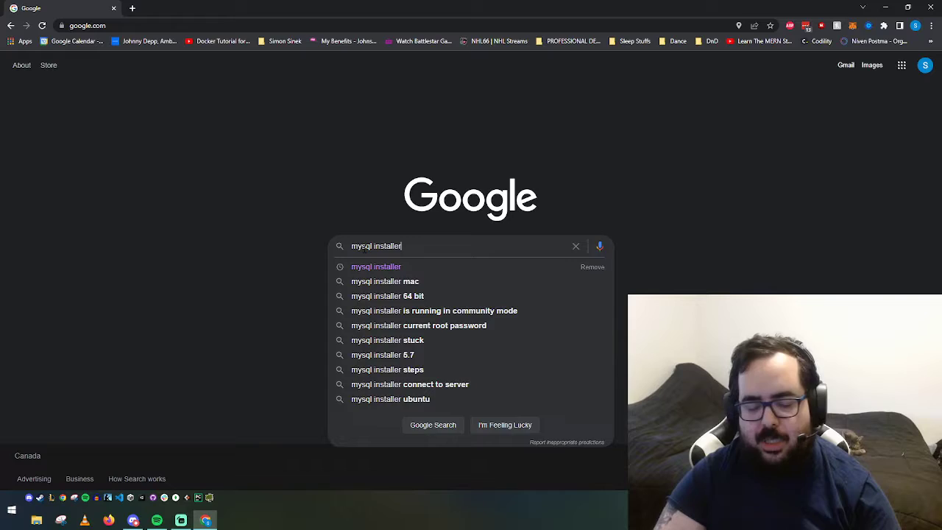
key(Return)
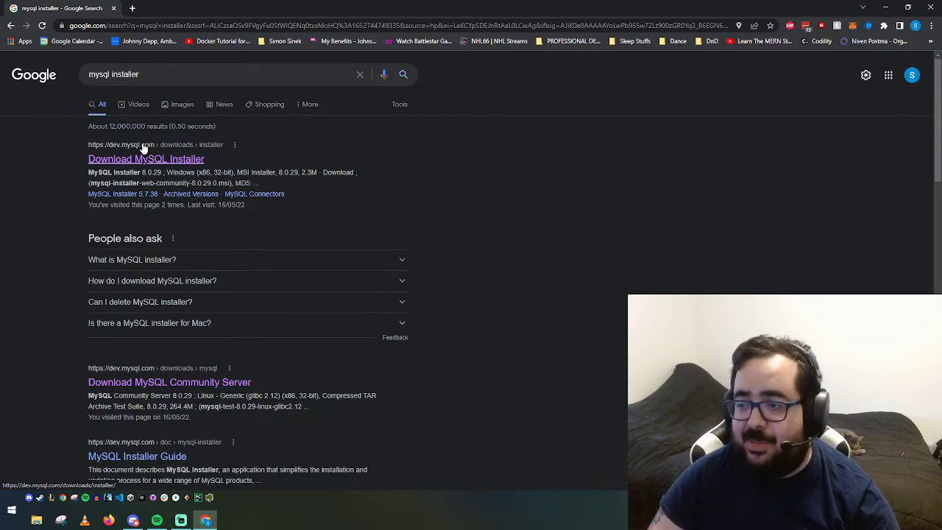
click(144, 158)
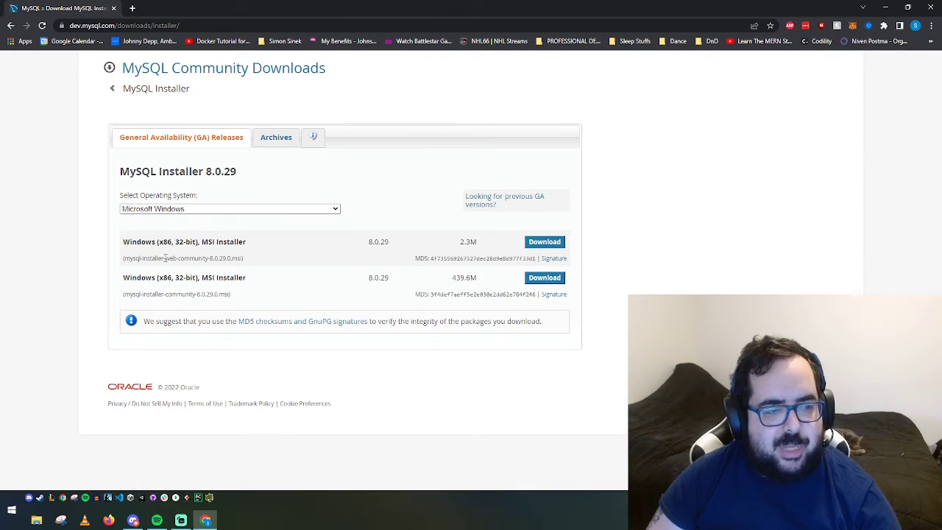
Download the 2.3M 8.0.29 web installer without signing in and launch the .msi
drag(150, 259, 226, 258)
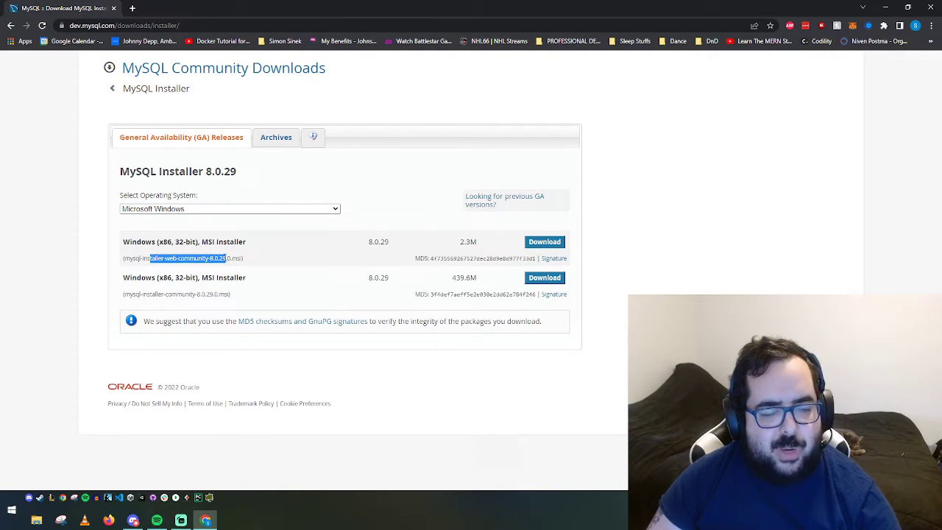
click(282, 256)
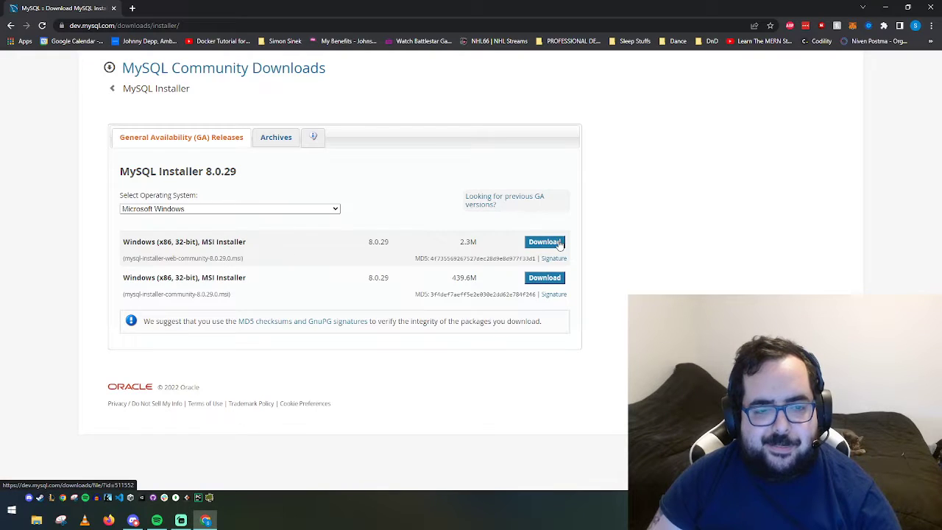
drag(452, 277, 478, 277)
click(479, 277)
drag(190, 293, 200, 293)
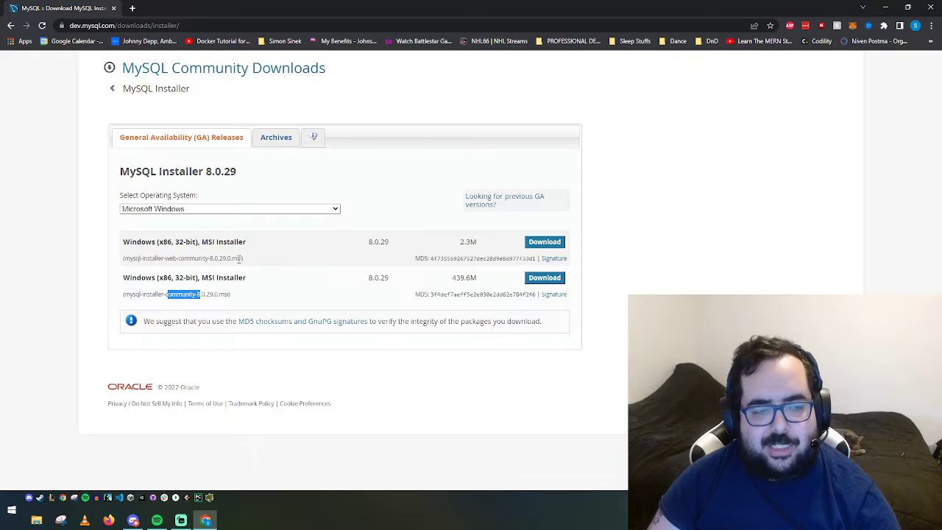
click(240, 258)
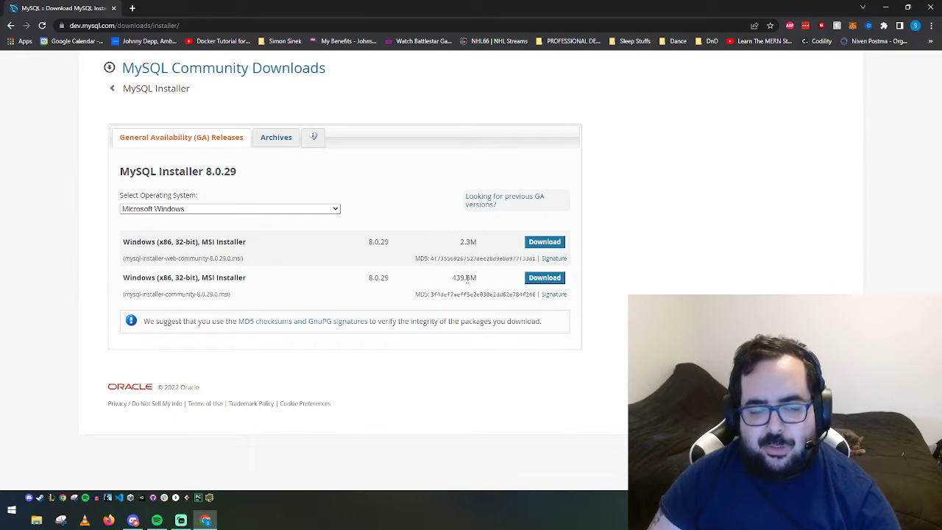
click(536, 243)
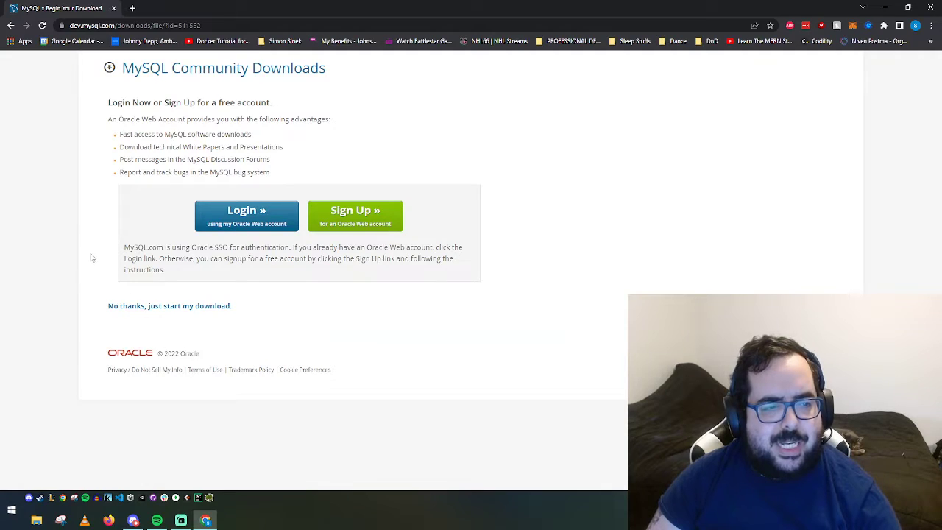
click(192, 308)
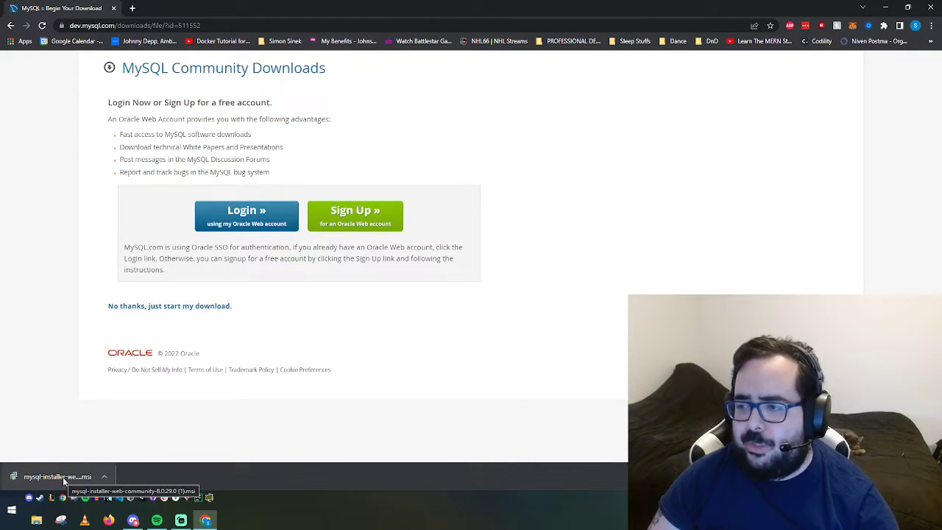
click(62, 476)
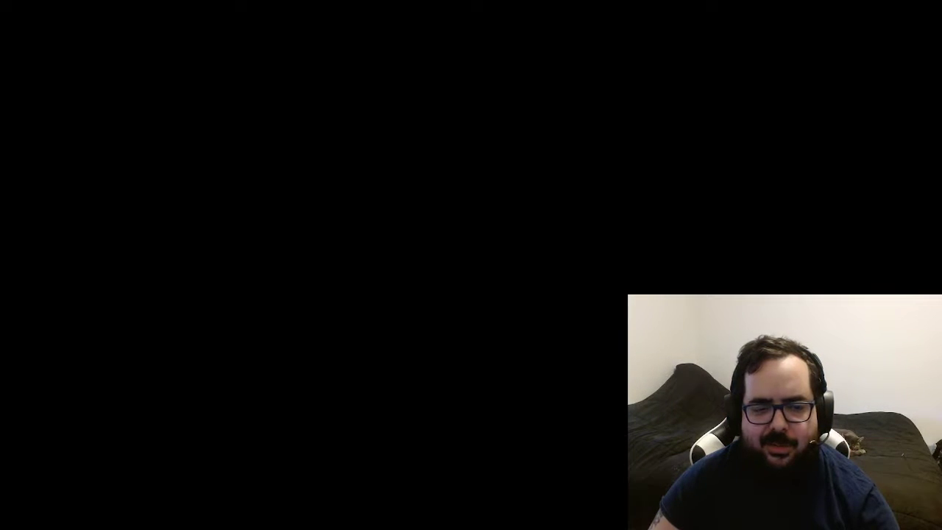
Allow the installer to run, pick the Custom setup type, and continue to Select Products
click(436, 311)
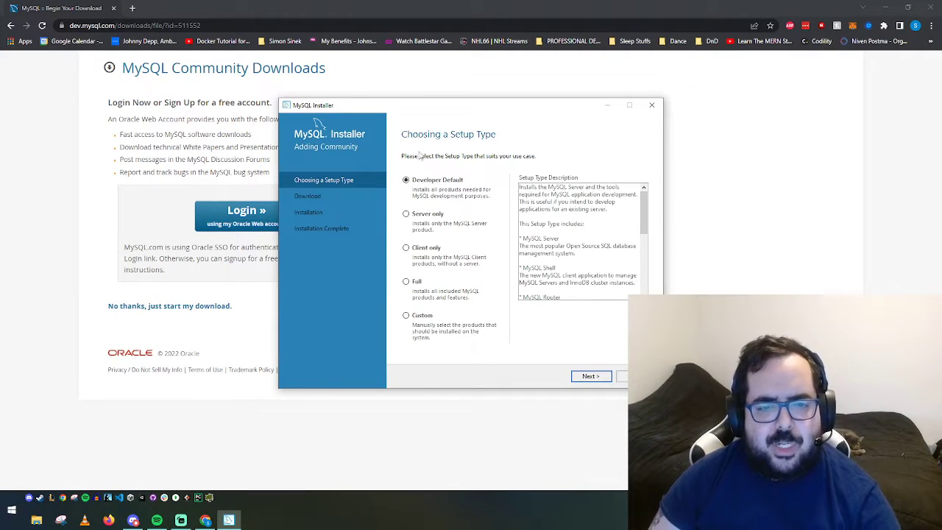
click(421, 322)
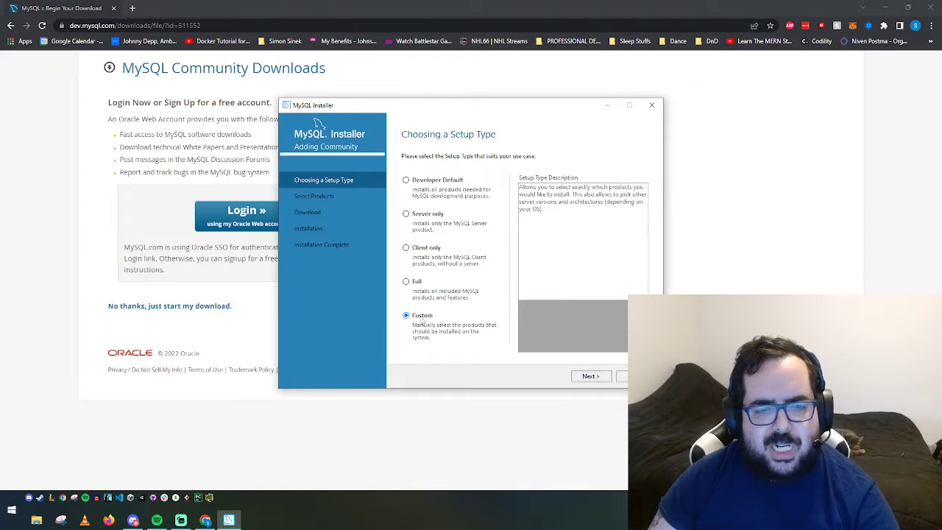
click(436, 184)
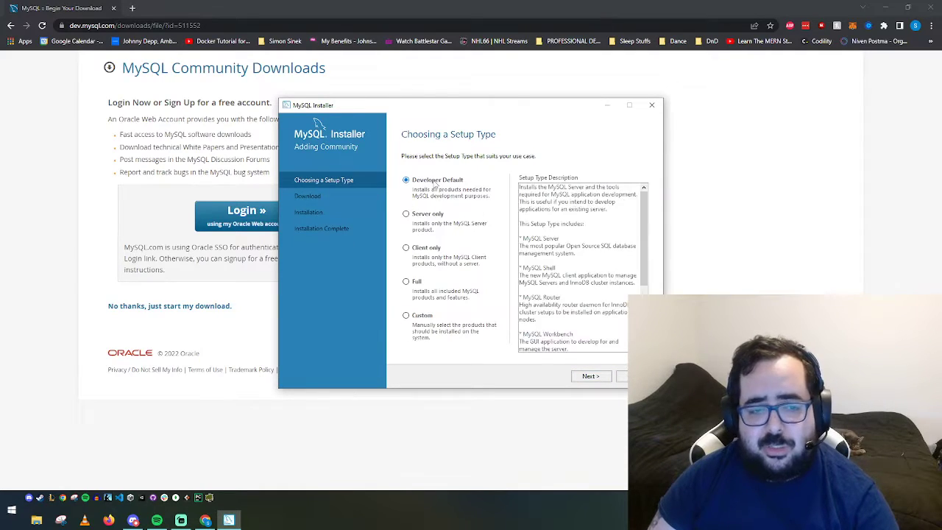
scroll(569, 239, down, 5)
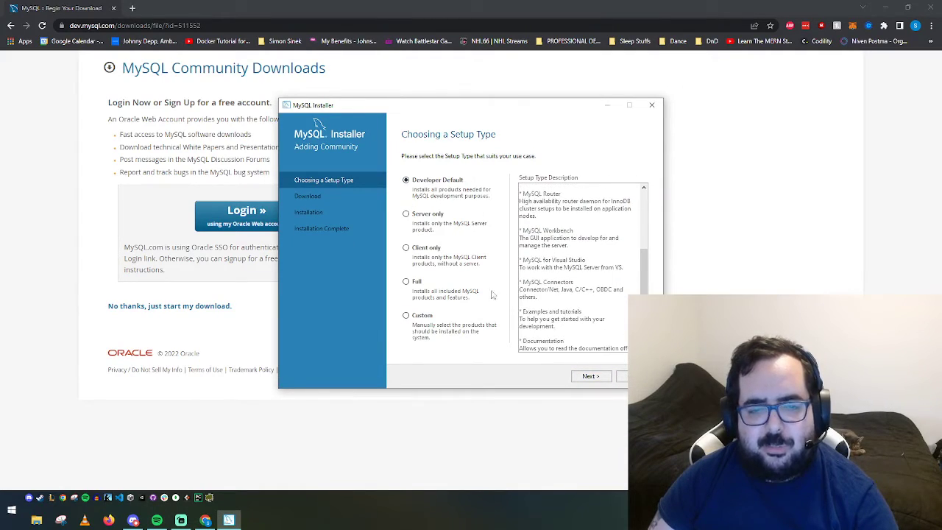
click(408, 316)
key(Return)
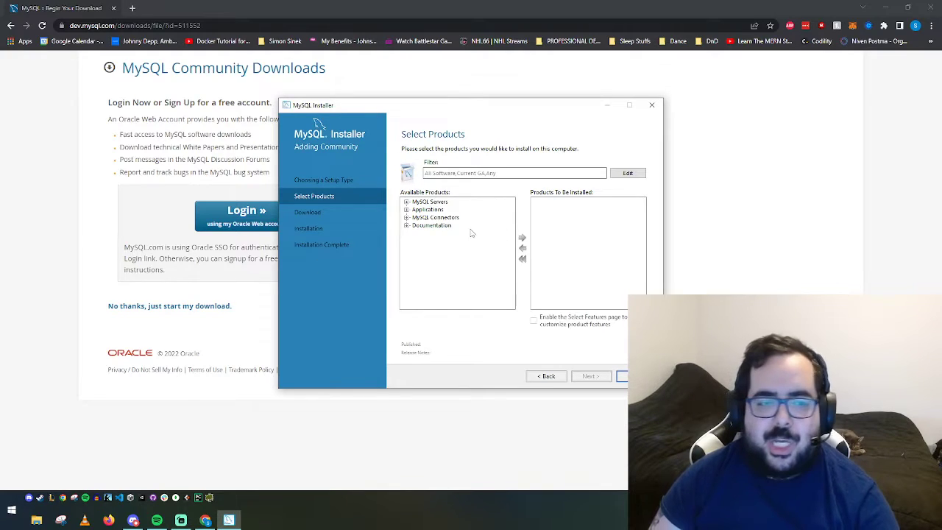
Add MySQL Server 8.0.29 - X64 to the products to be installed
click(406, 201)
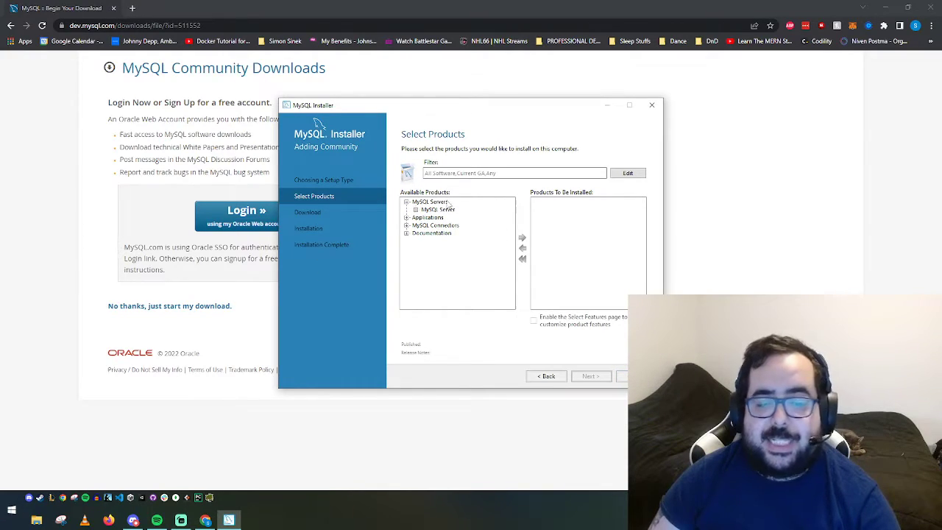
click(416, 211)
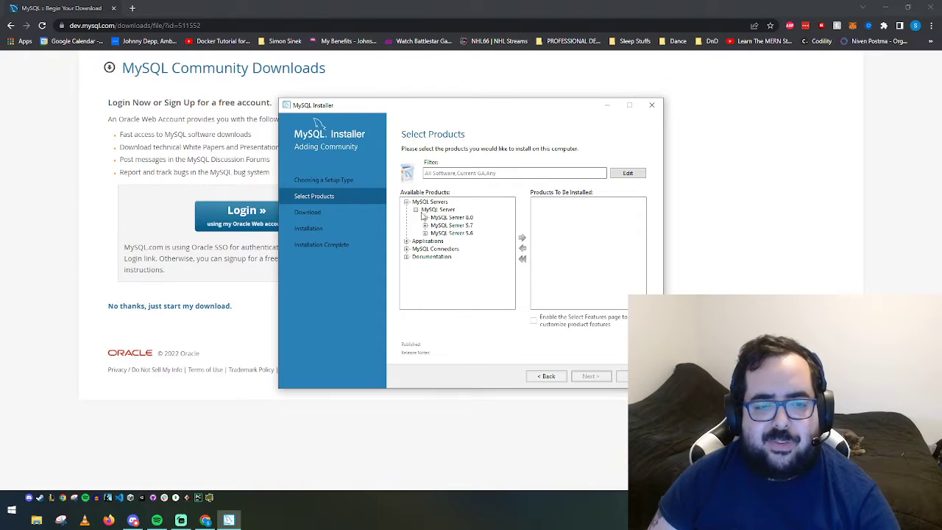
click(465, 218)
click(465, 232)
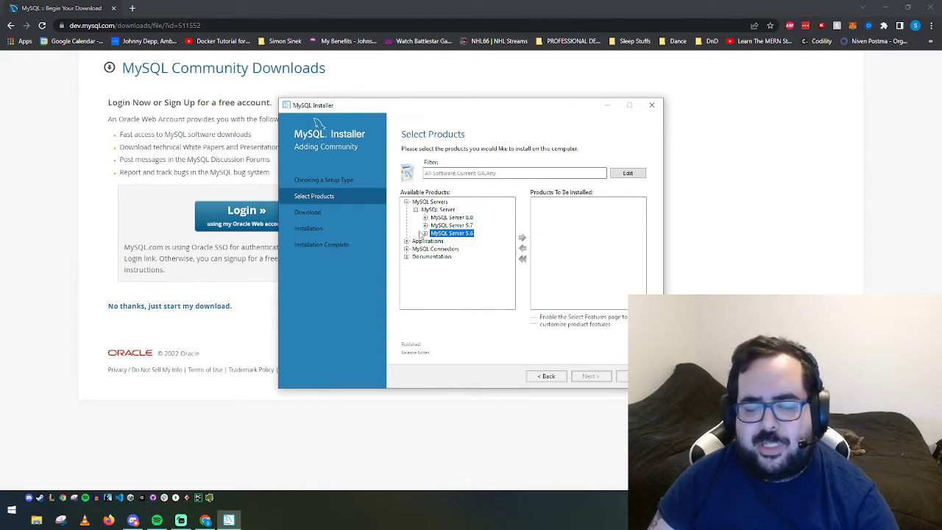
click(426, 218)
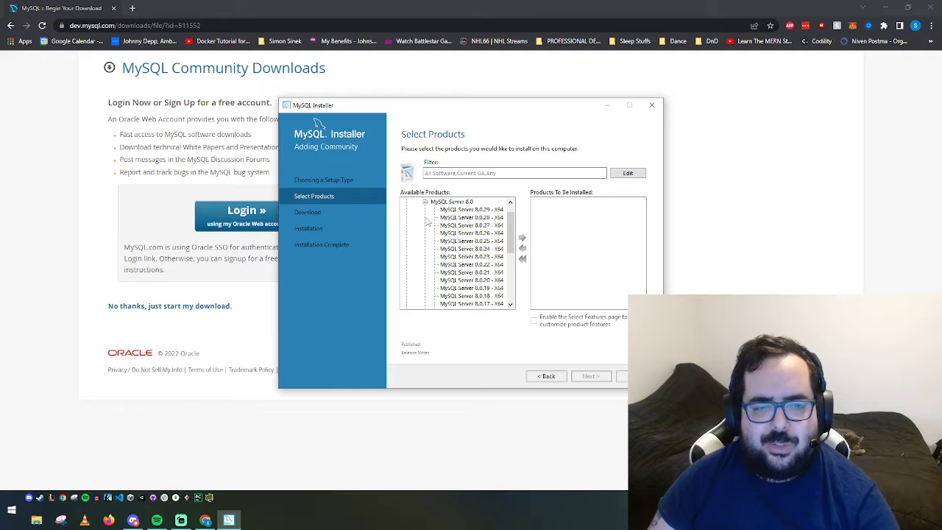
click(472, 209)
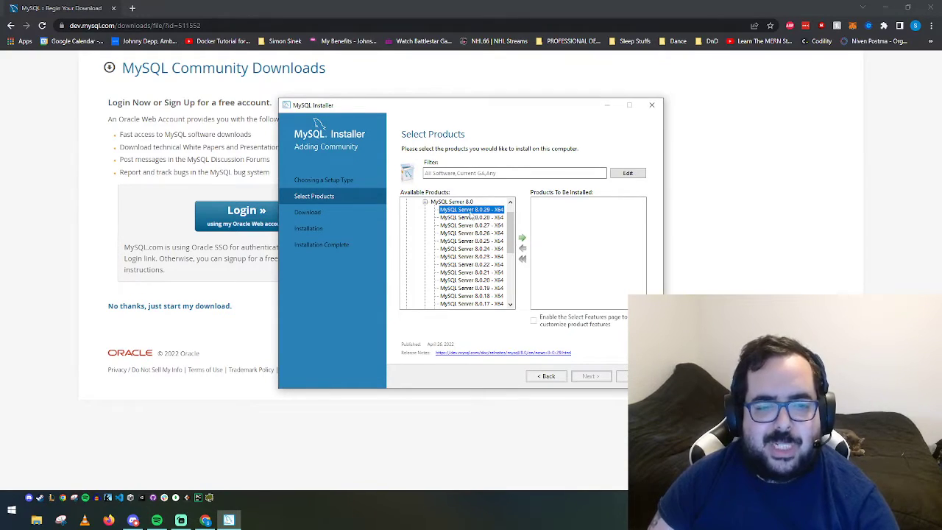
scroll(482, 257, down, 5)
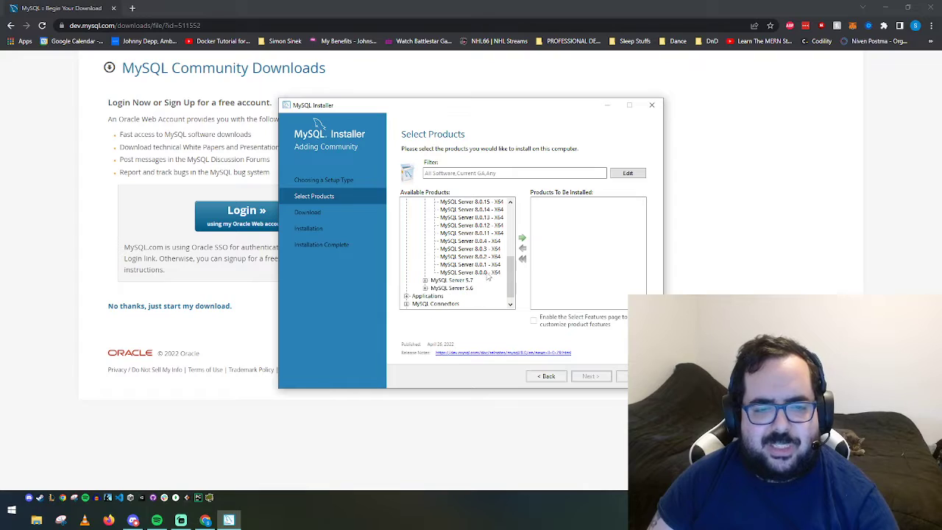
click(480, 272)
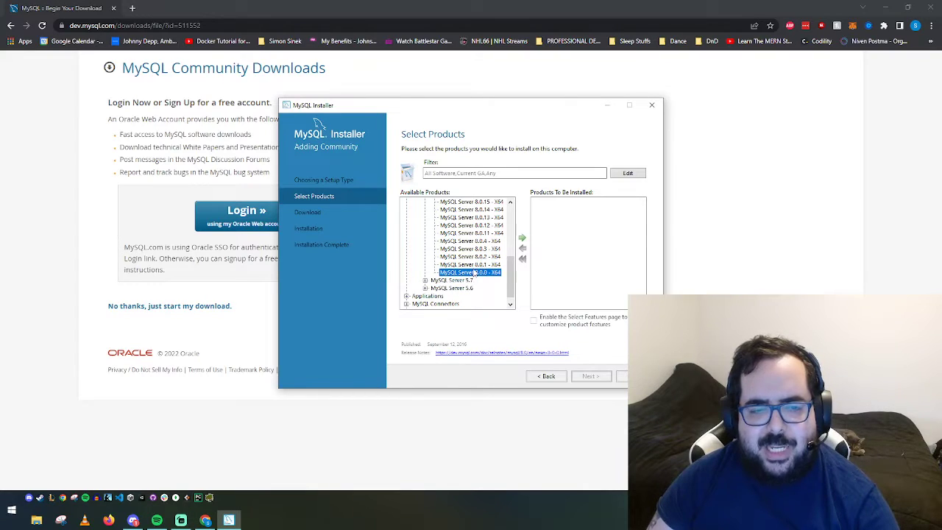
scroll(480, 272, up, 5)
click(484, 211)
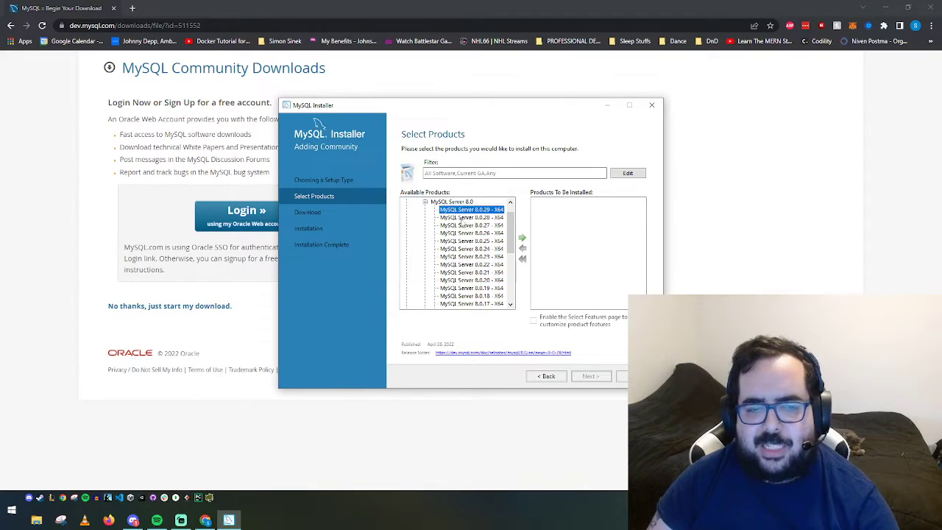
click(521, 238)
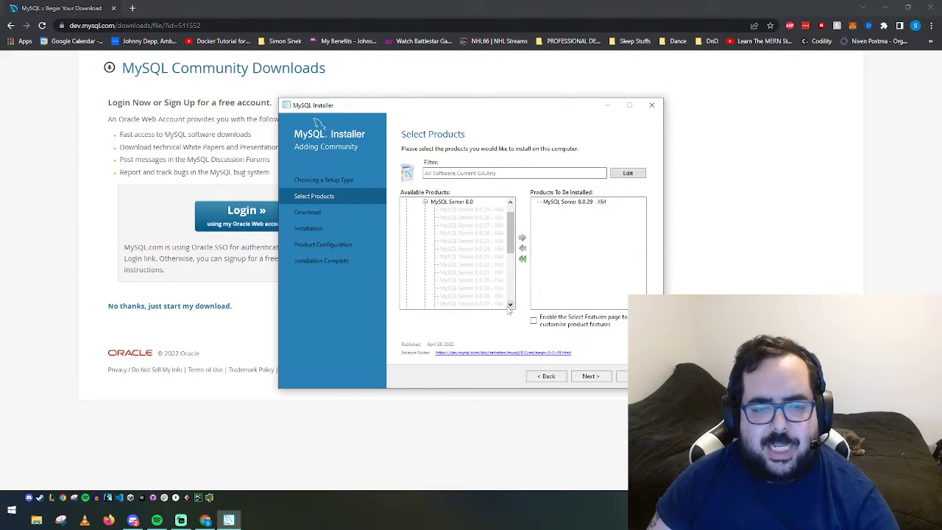
Add MySQL Workbench 8.0.29 - X64 from Applications to the install list
scroll(434, 225, up, 1)
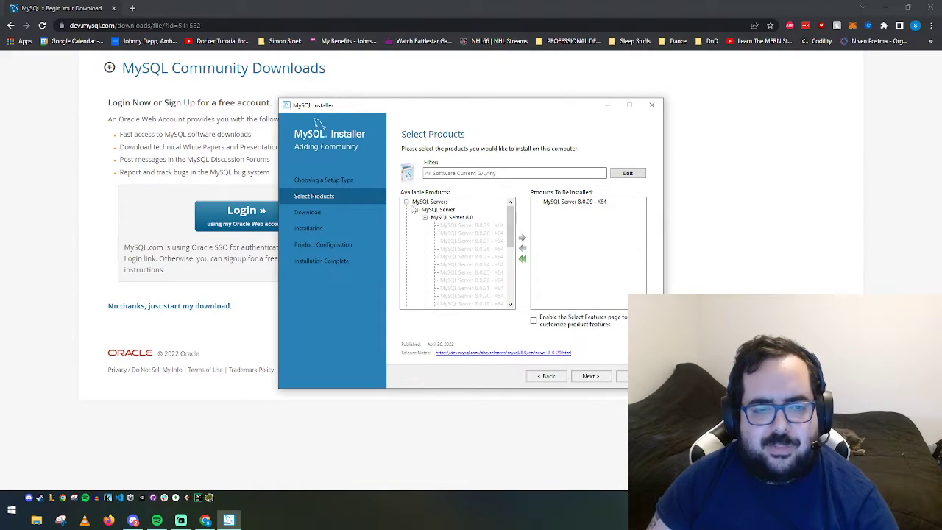
click(406, 202)
click(406, 209)
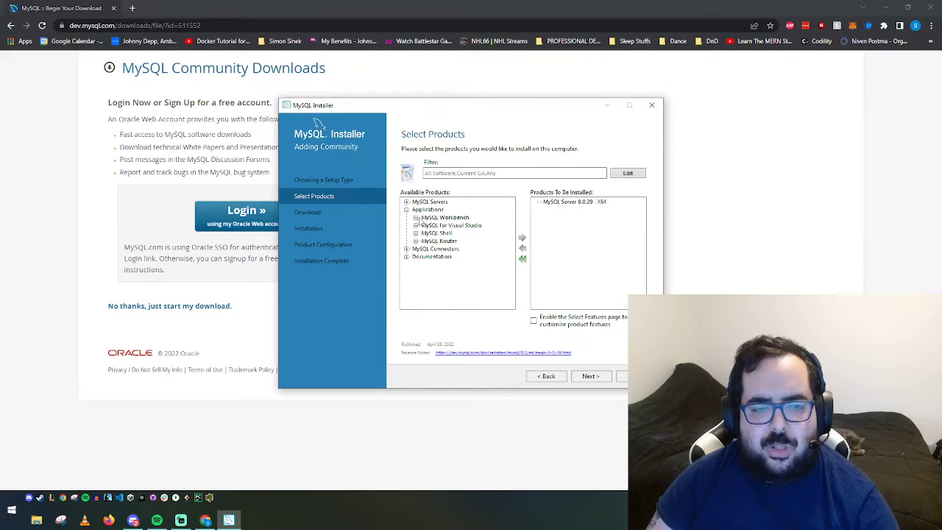
click(456, 218)
click(415, 217)
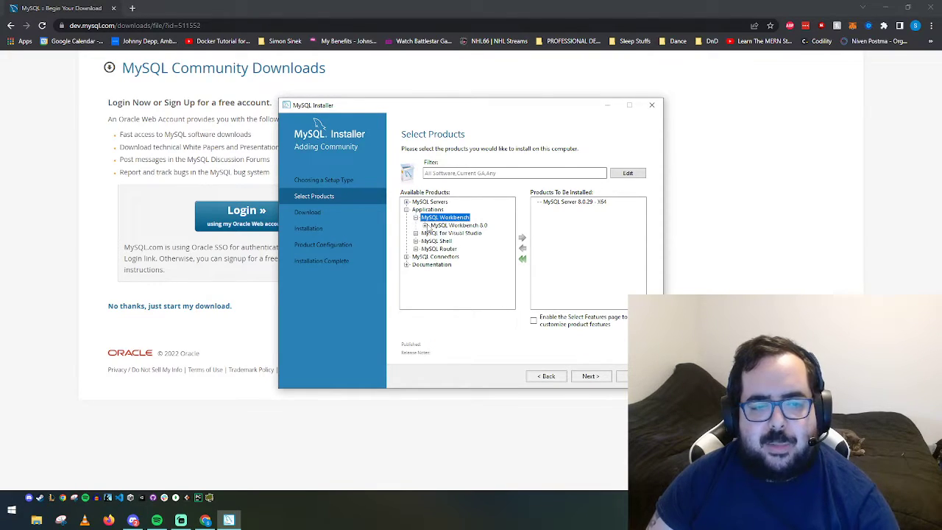
click(425, 226)
click(464, 210)
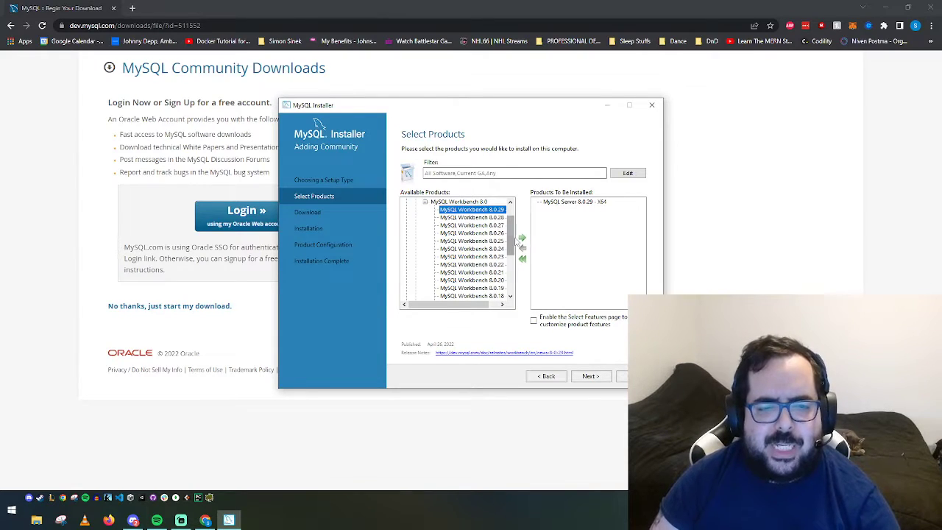
click(522, 237)
scroll(454, 237, up, 1)
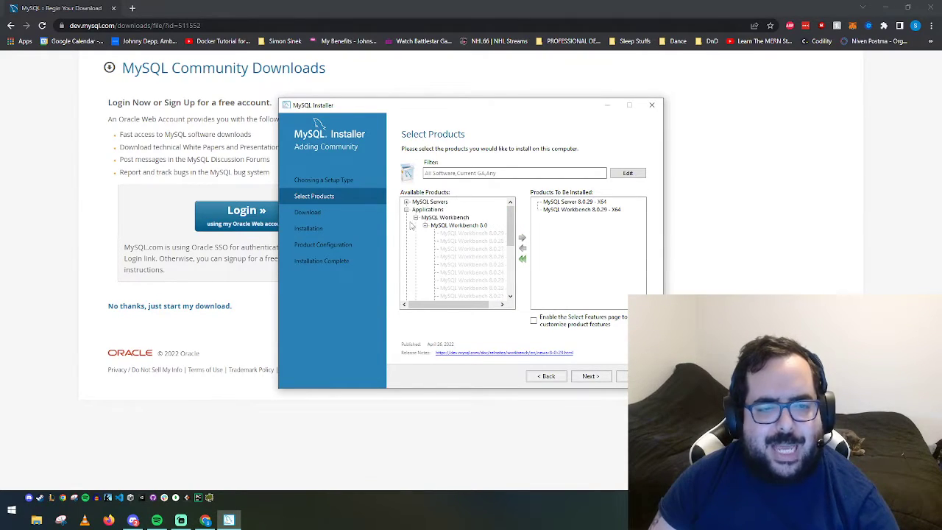
click(407, 210)
Queue Connector/Python 8.0.29 - X64 from MySQL Connectors for installation
click(407, 218)
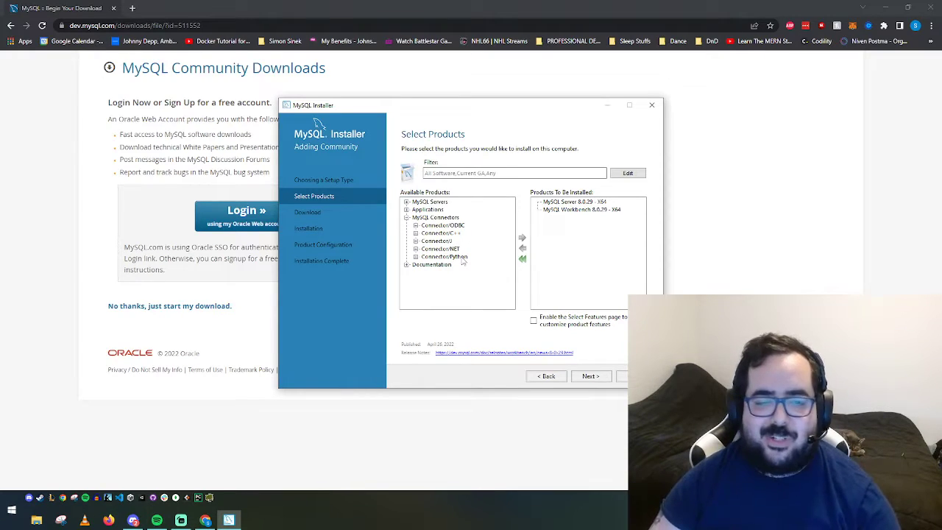
click(416, 257)
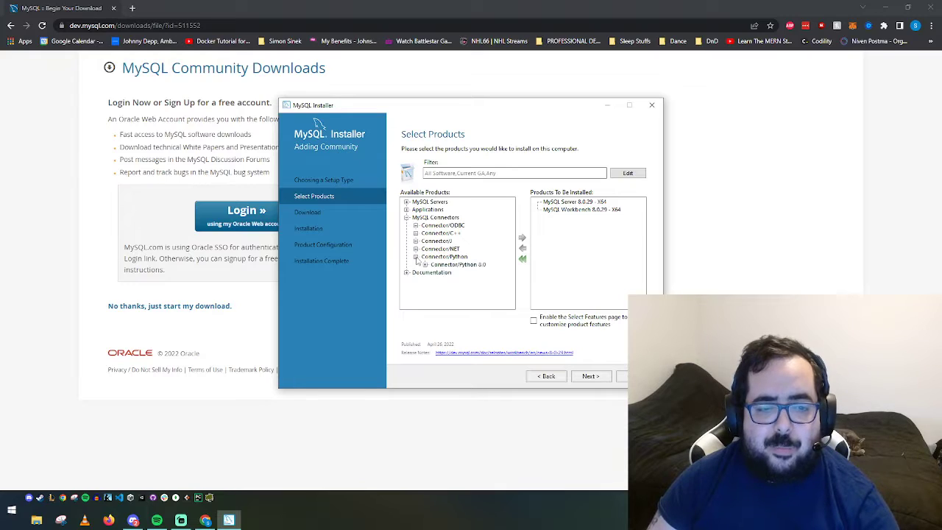
click(426, 264)
click(478, 211)
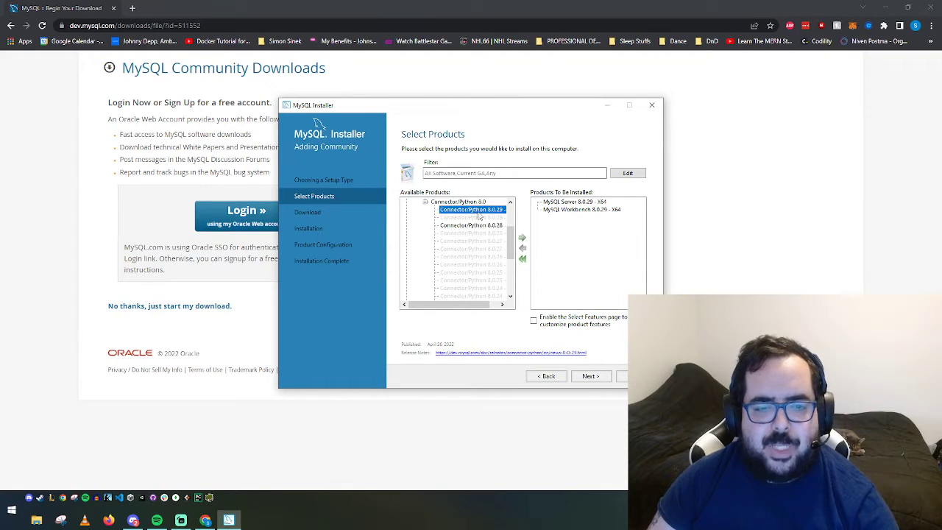
click(522, 238)
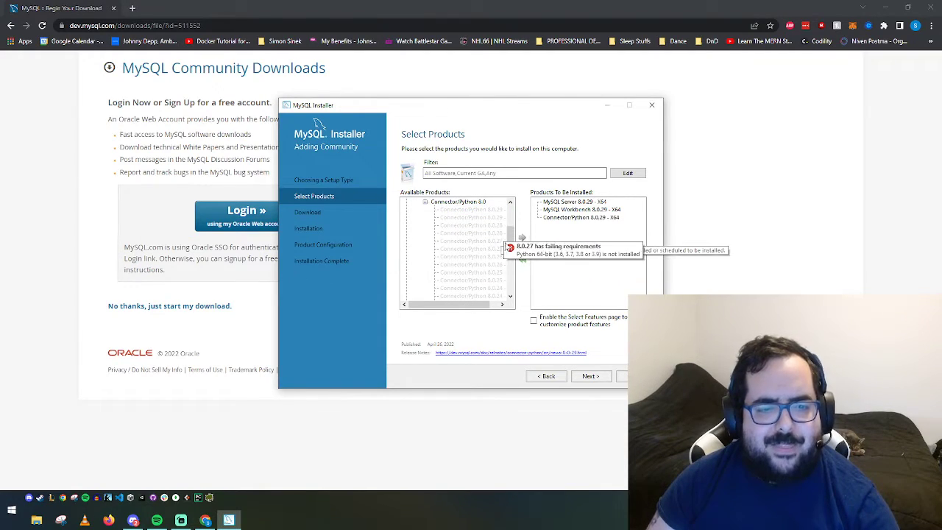
drag(510, 237, 510, 231)
click(415, 225)
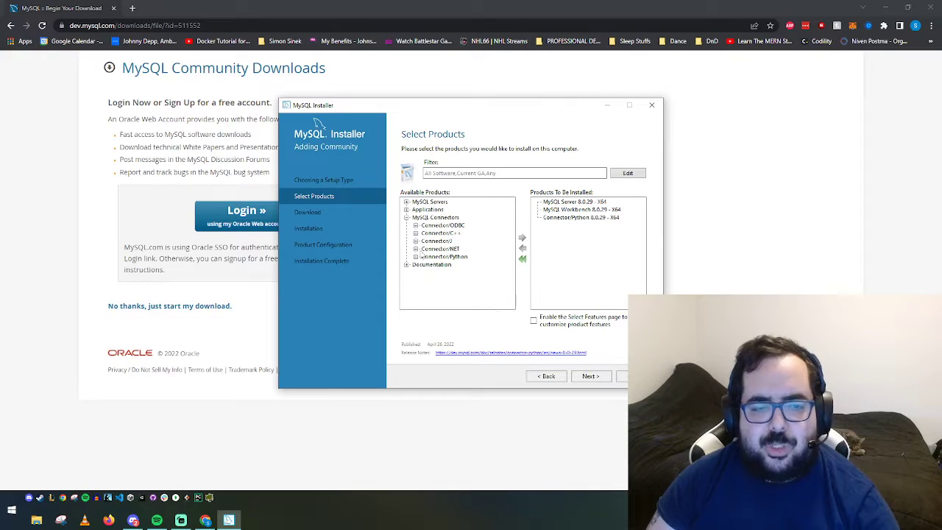
Queue Samples and Examples 8.0.29 from Documentation, then collapse the product groups
click(406, 264)
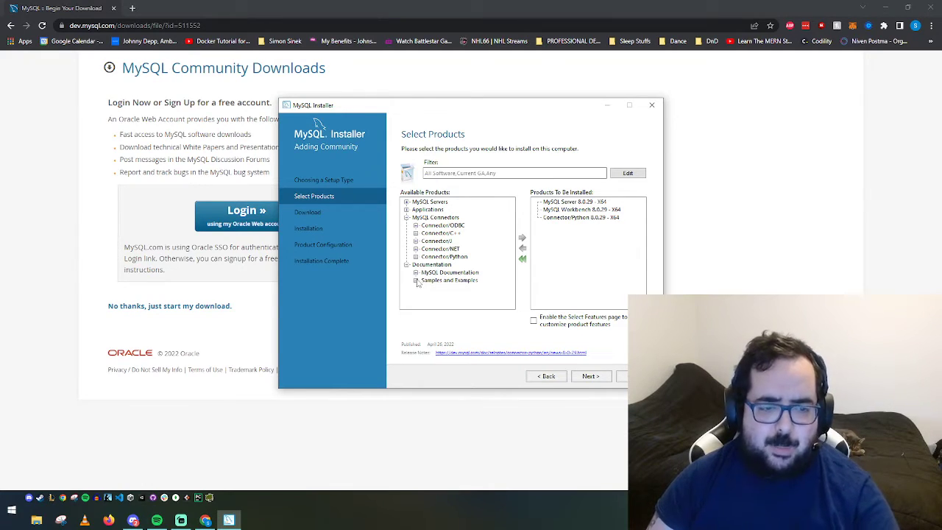
click(415, 282)
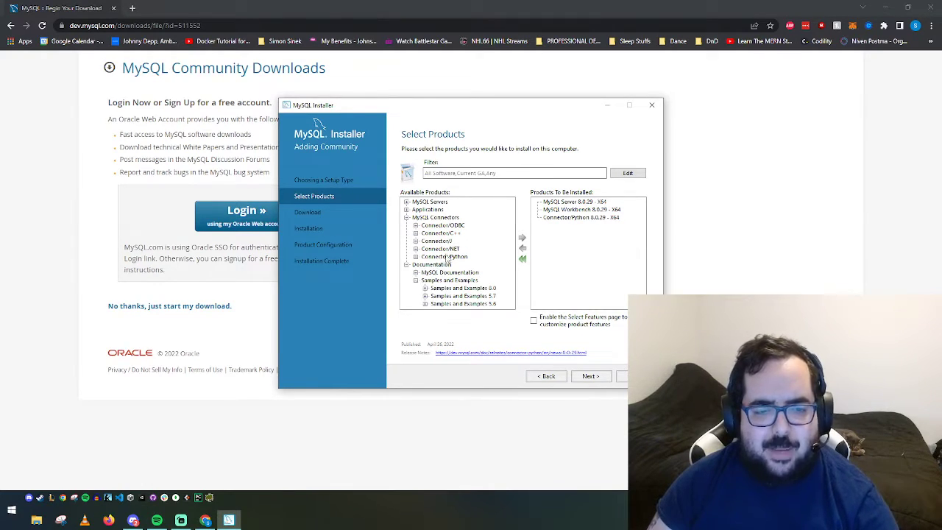
click(425, 288)
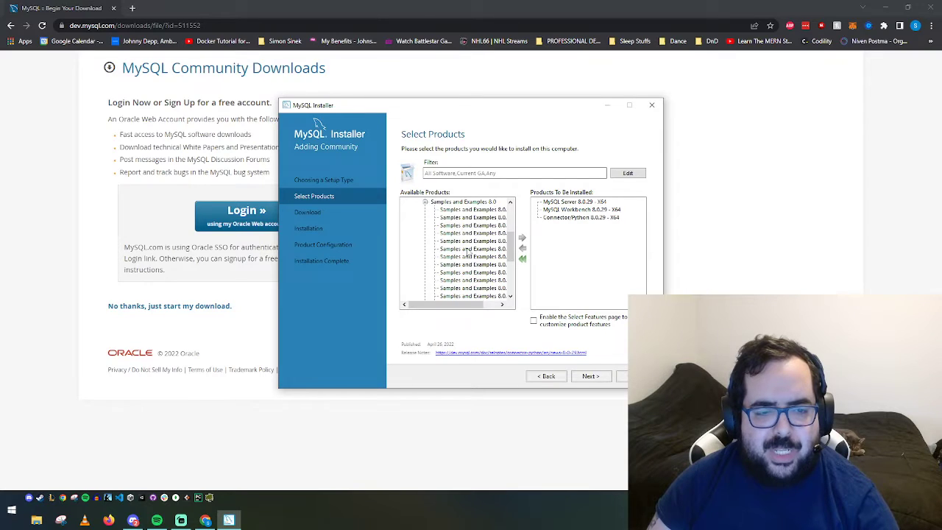
click(472, 210)
click(522, 237)
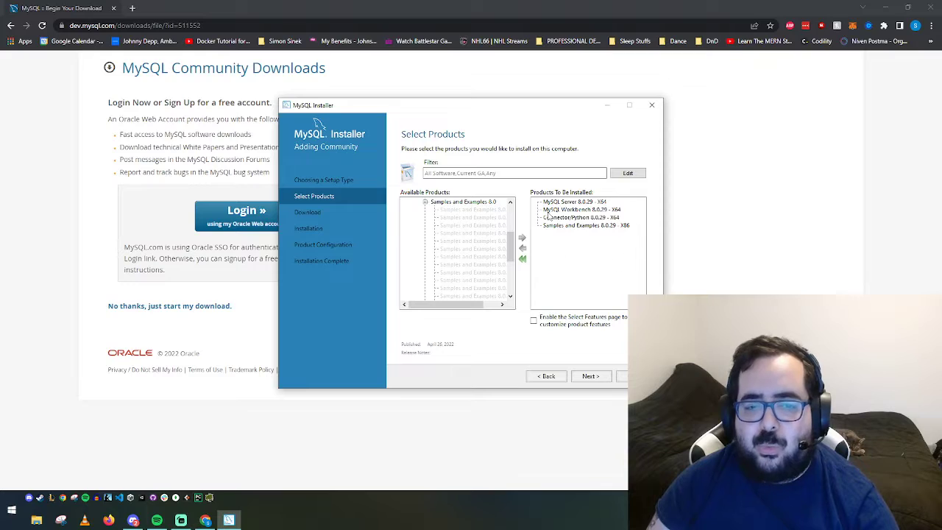
scroll(440, 248, up, 3)
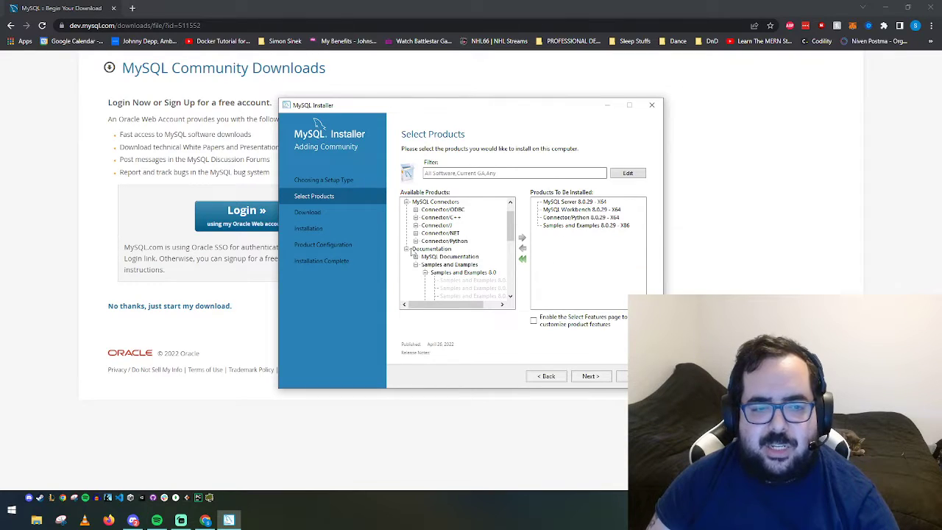
click(408, 249)
click(446, 249)
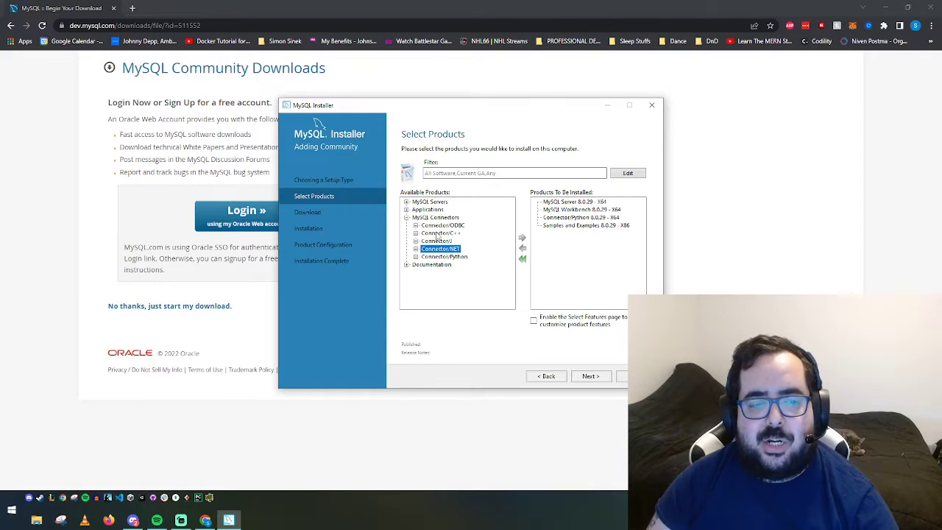
click(440, 233)
click(450, 225)
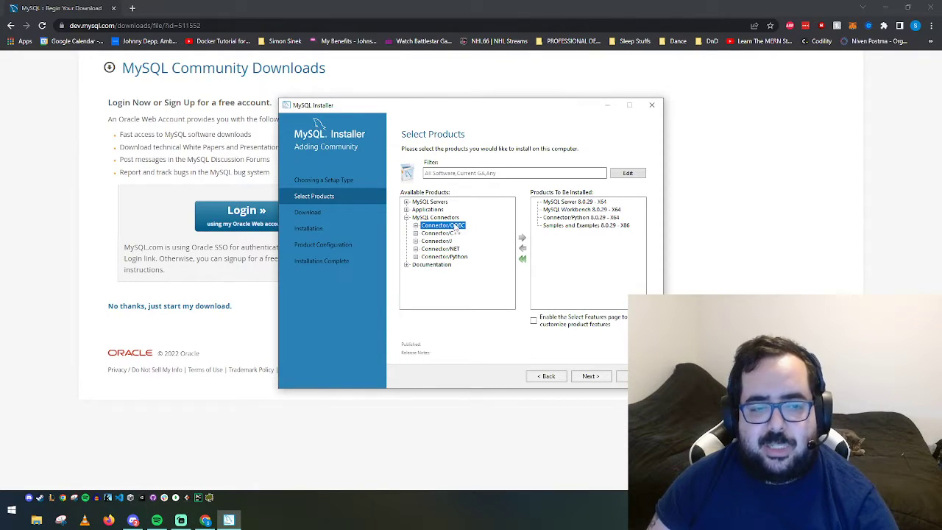
click(407, 218)
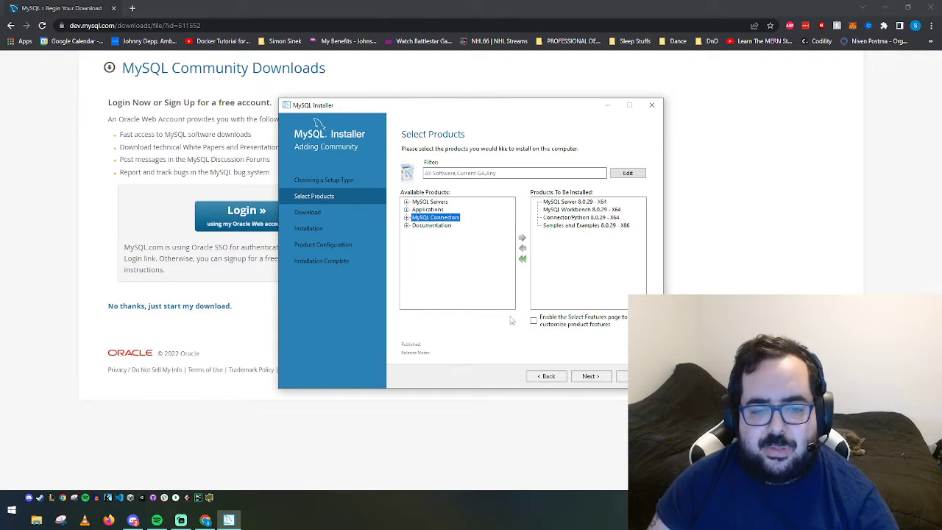
Download the four products, retrying the failed Connector/Python and Workbench downloads, then proceed to Installation
click(589, 376)
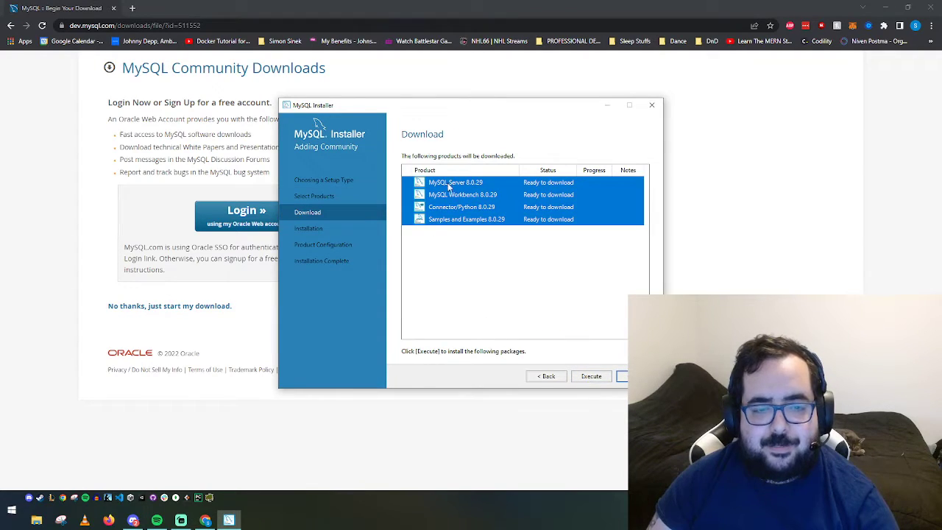
click(588, 377)
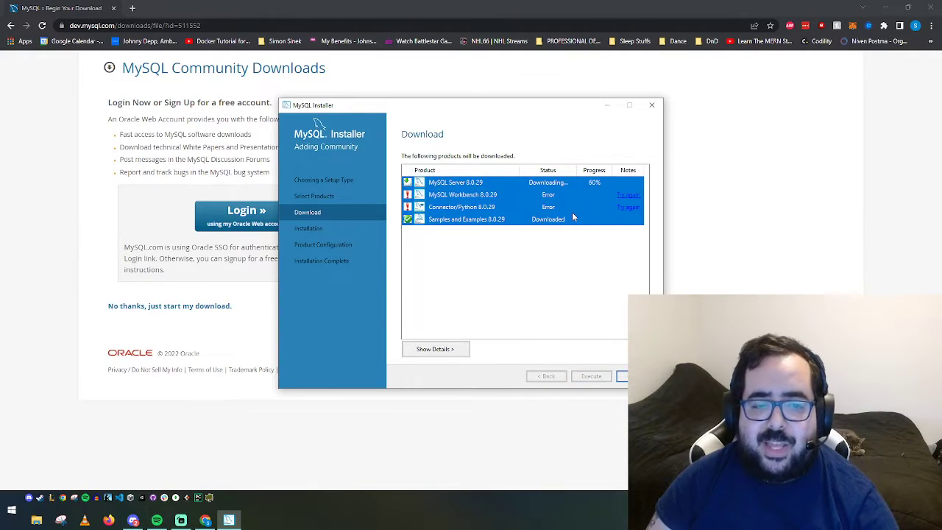
click(627, 207)
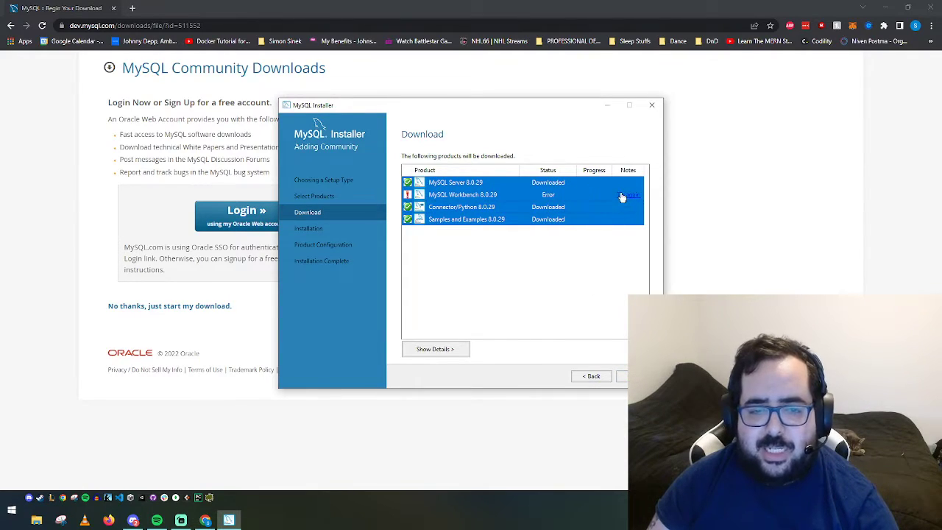
click(625, 196)
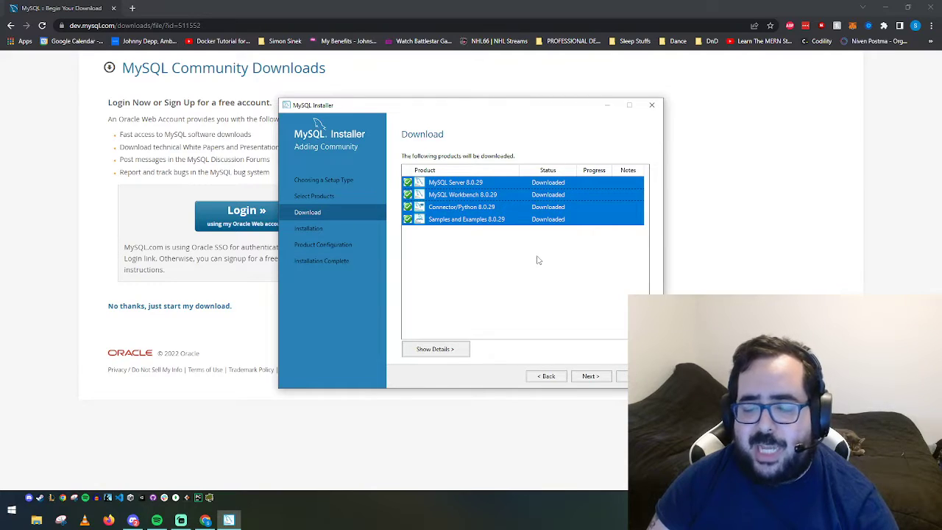
click(589, 376)
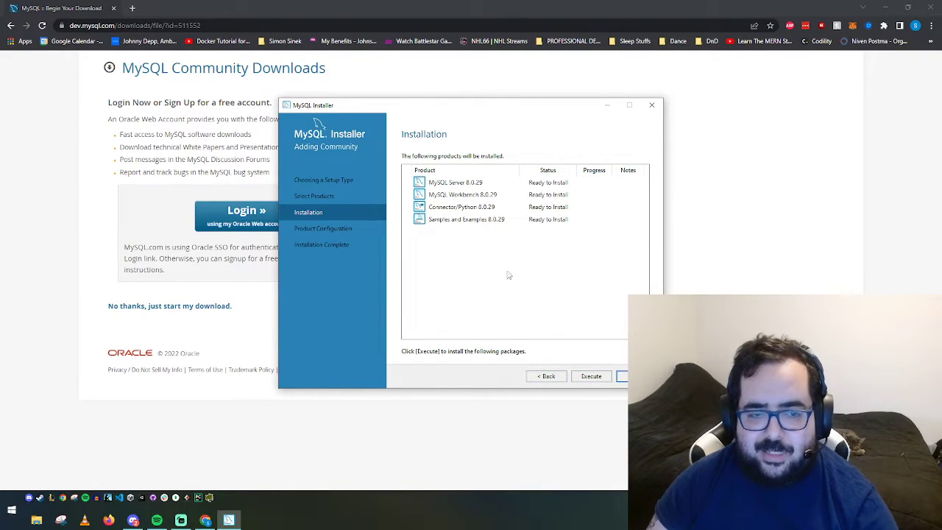
Execute the installation of Server, Workbench, Connector/Python and Samples and Examples until all show Complete
click(589, 377)
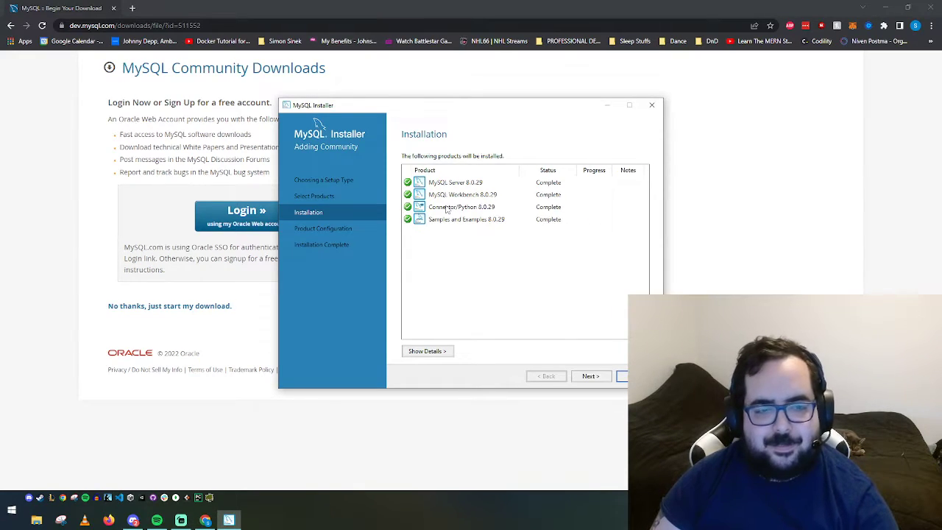
Configure MySQL Server as a Development Computer with the TCP/IP port changed from 3306 to 3307
click(593, 376)
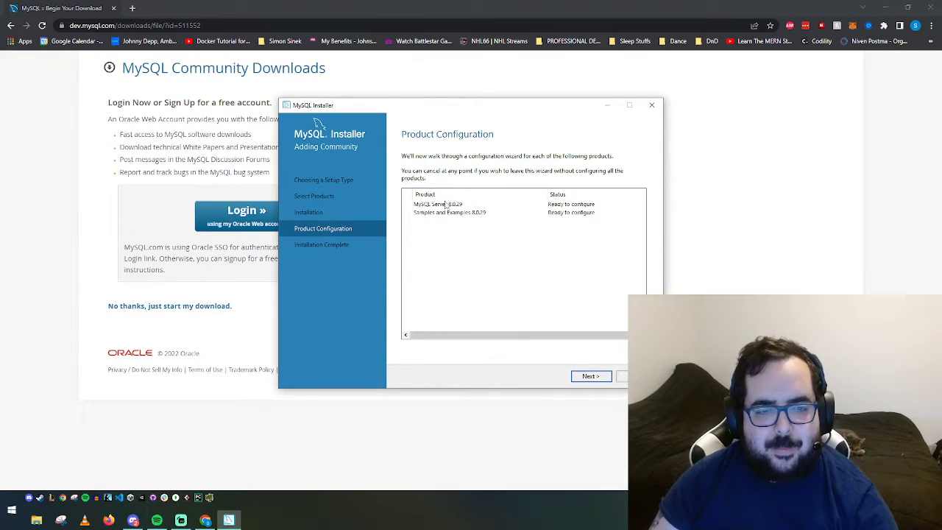
click(592, 377)
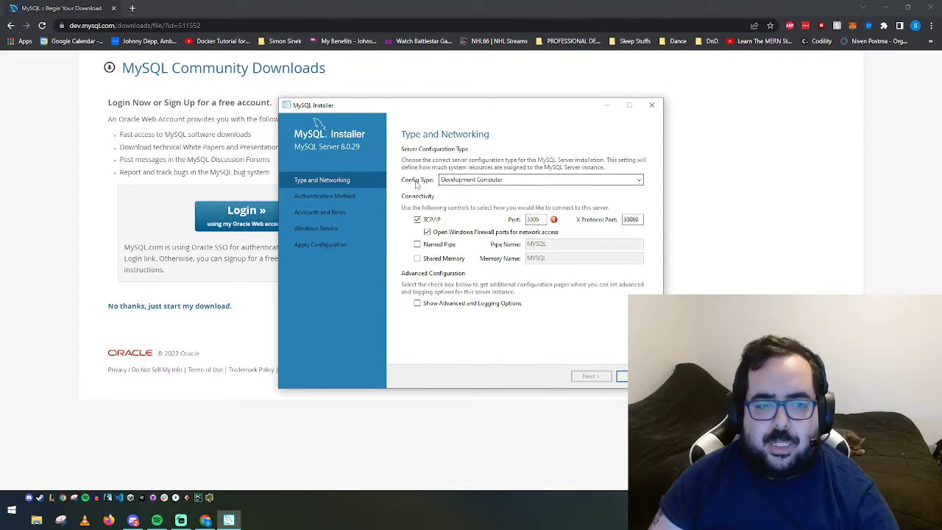
click(474, 183)
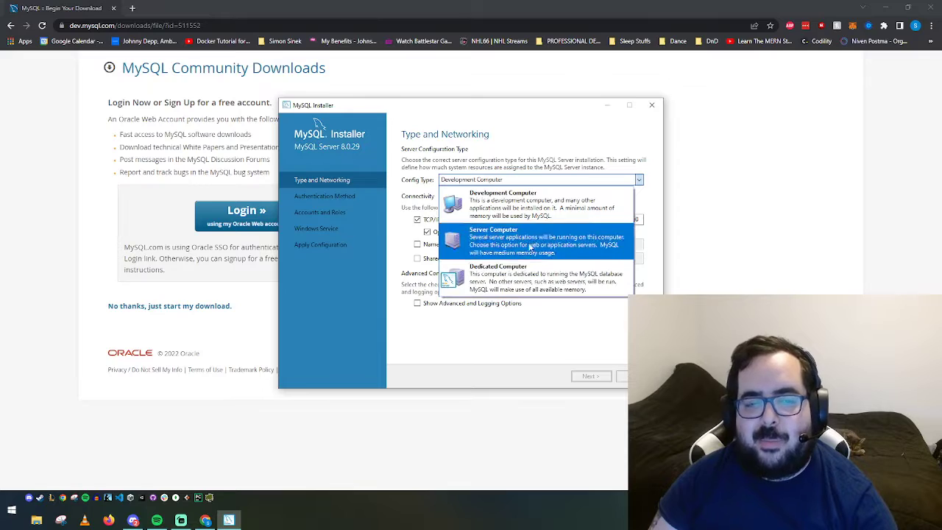
click(556, 200)
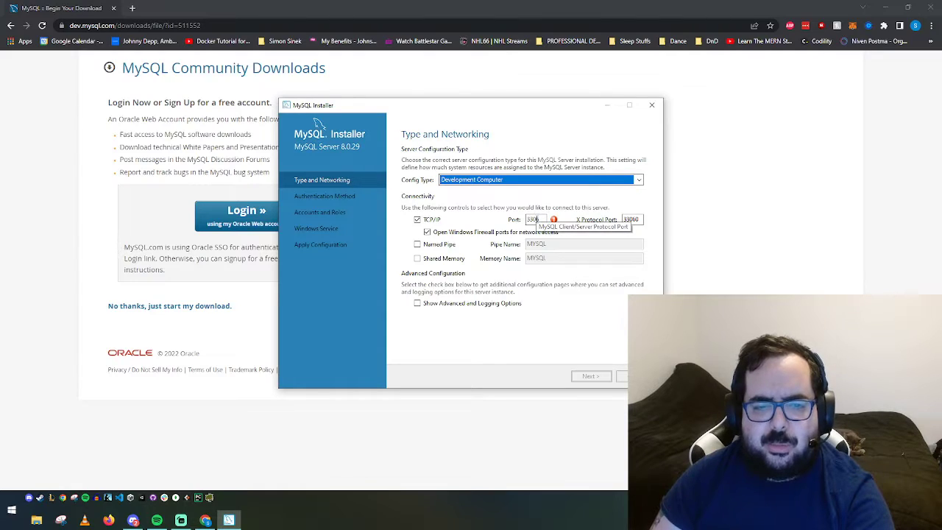
double_click(541, 218)
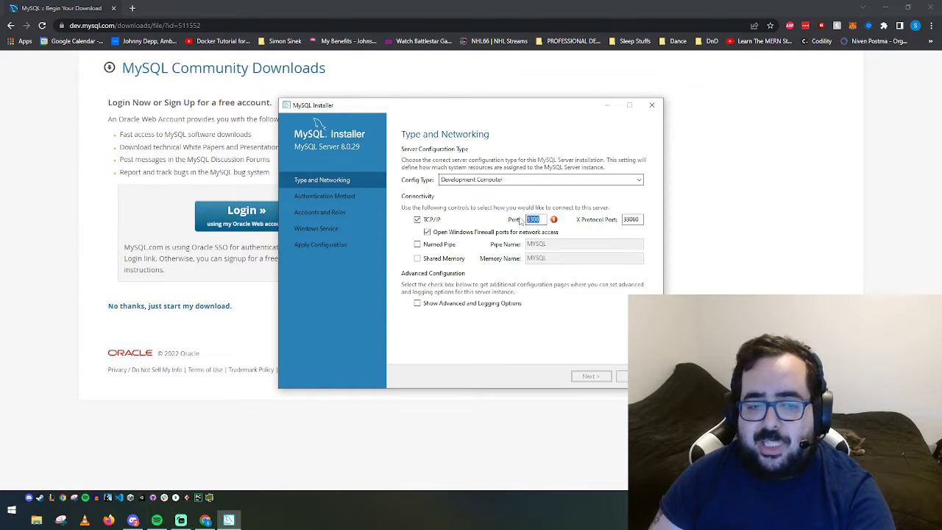
mouse_move(555, 222)
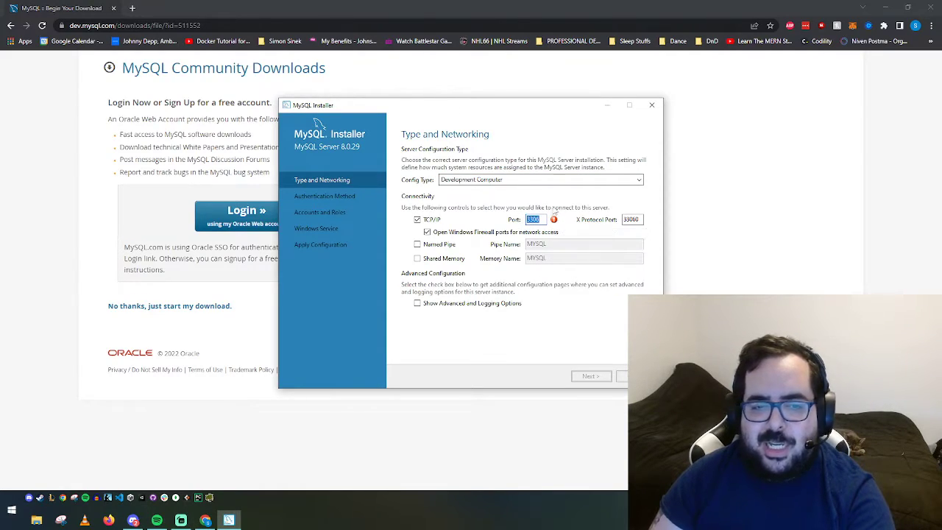
click(538, 221)
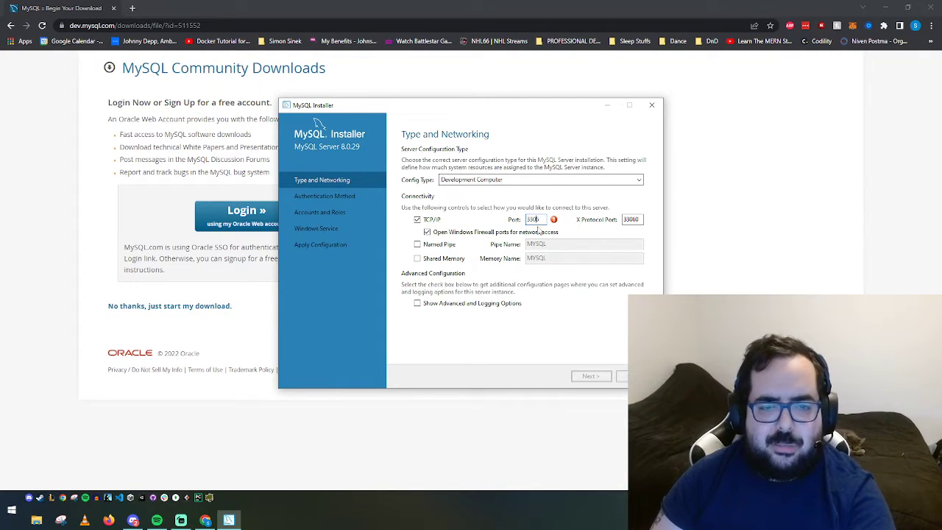
drag(537, 221, 552, 231)
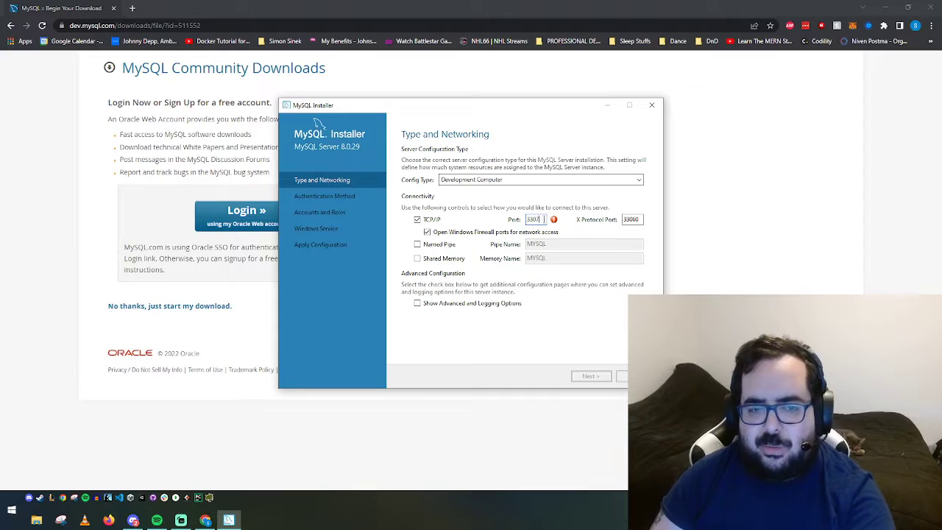
text(7)
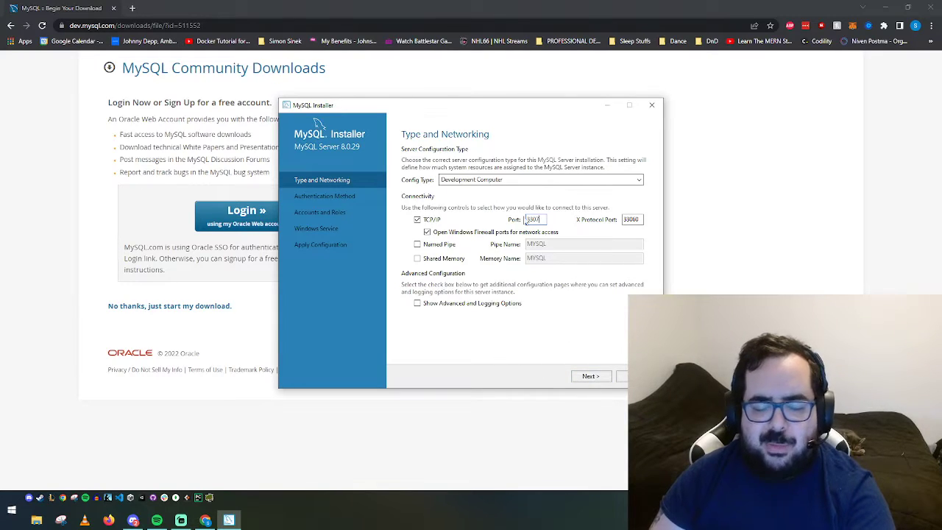
click(591, 376)
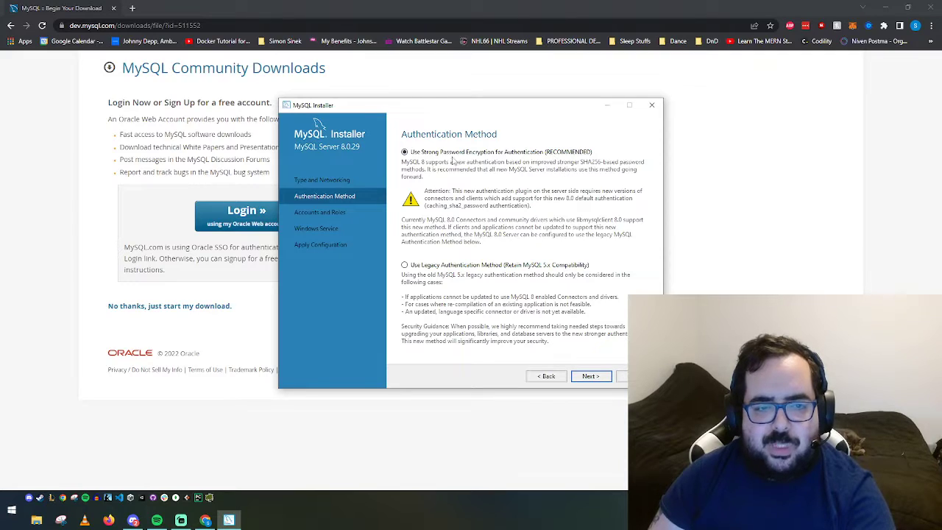
Enter and confirm the root account password, keeping the default MySQL80 Windows service settings
click(595, 378)
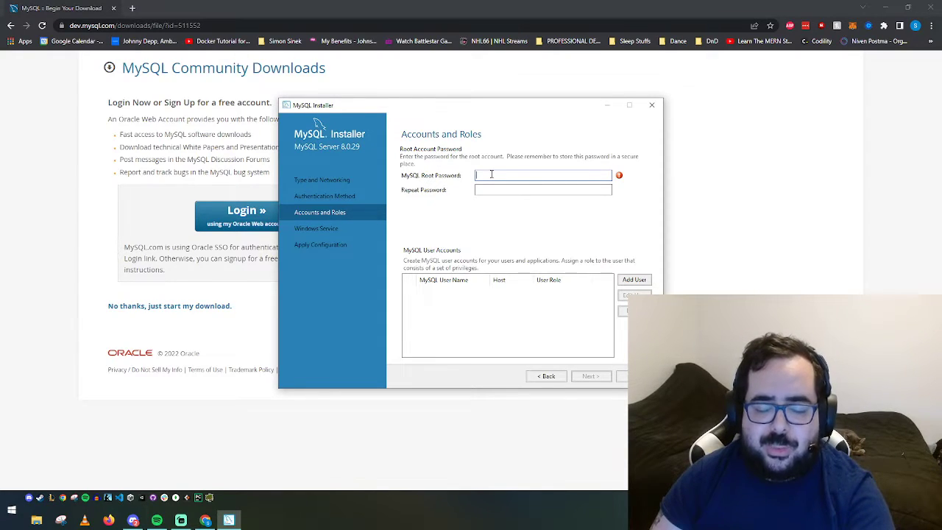
mouse_move(620, 180)
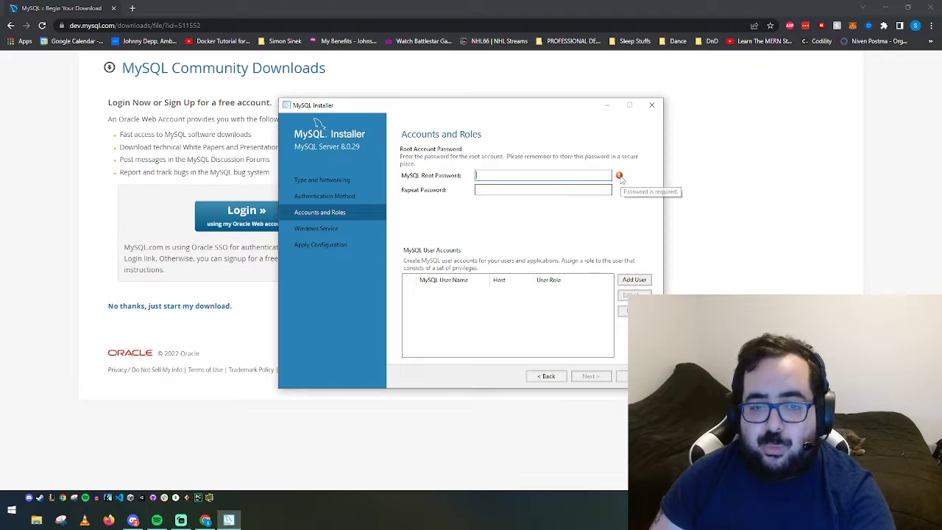
text(••)
text(•)
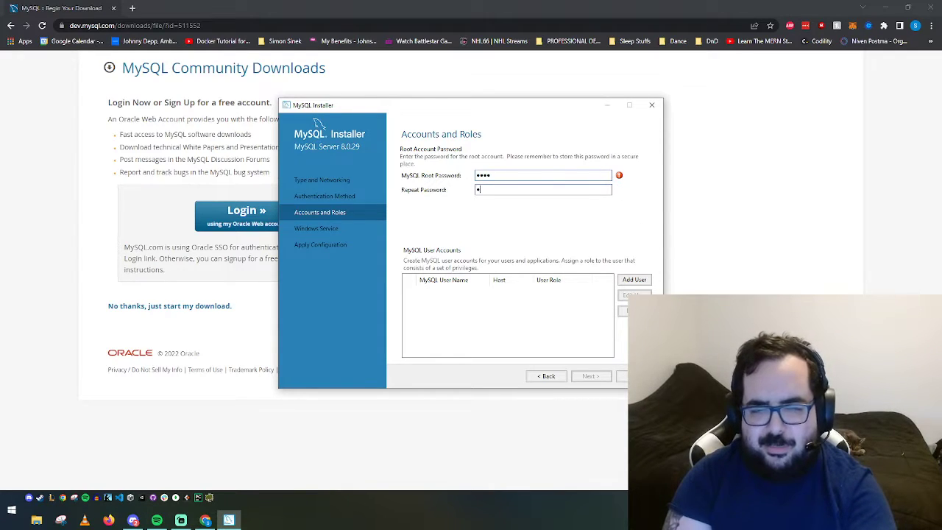
text(•••)
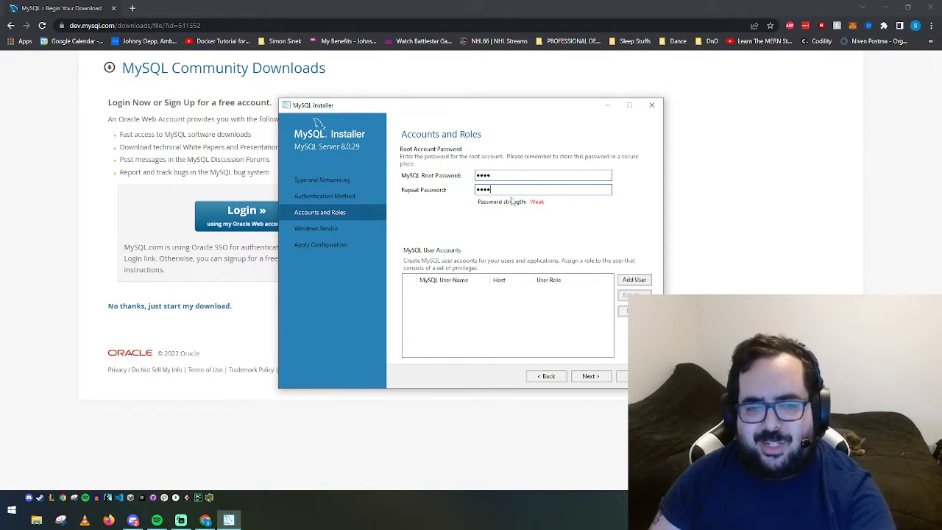
click(590, 377)
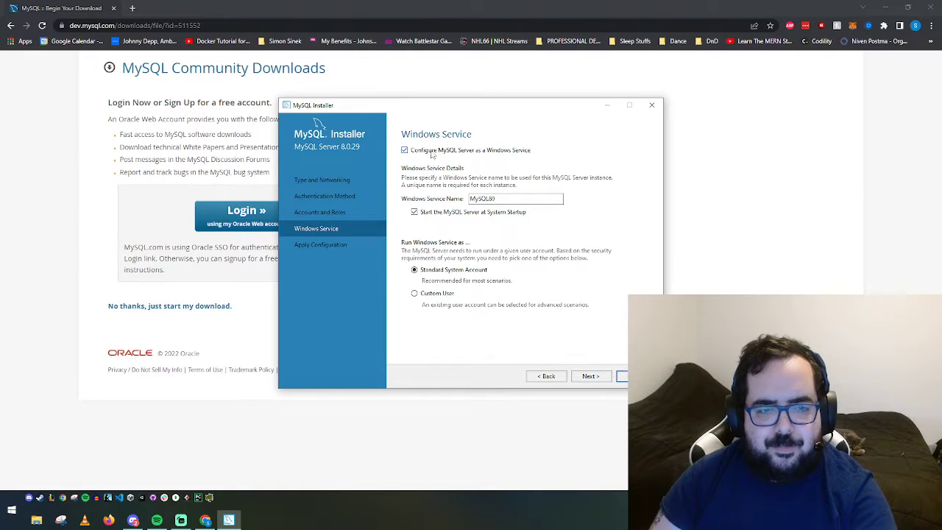
click(591, 376)
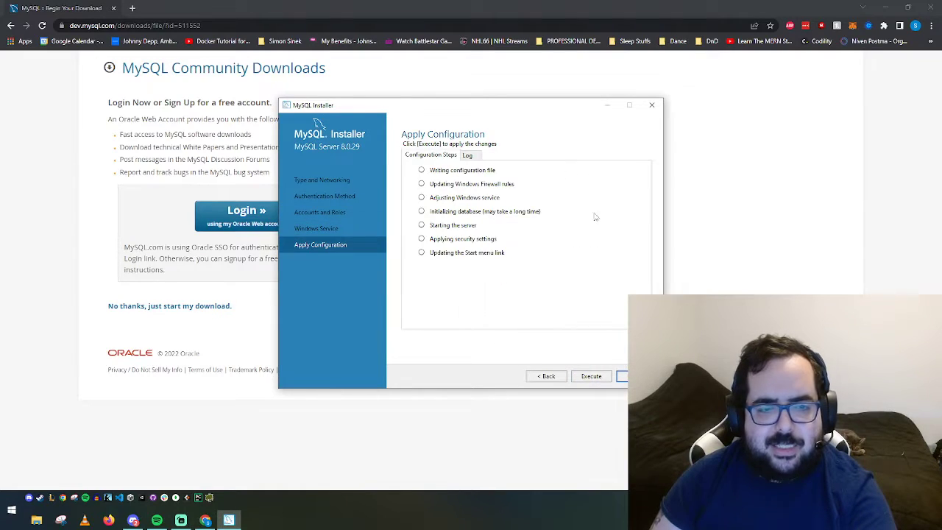
Execute and finish the MySQL Server 8.0.29 configuration, then continue to the samples' Connect To Server page
click(590, 376)
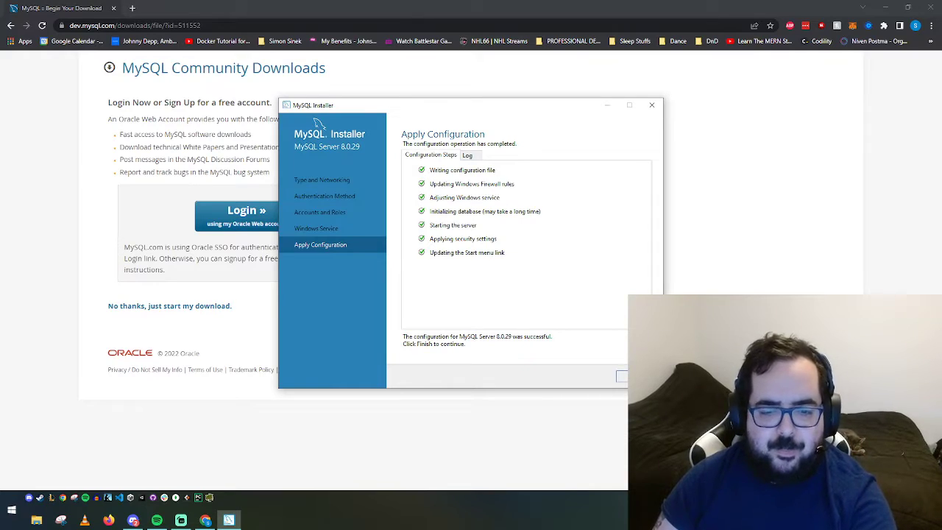
click(622, 376)
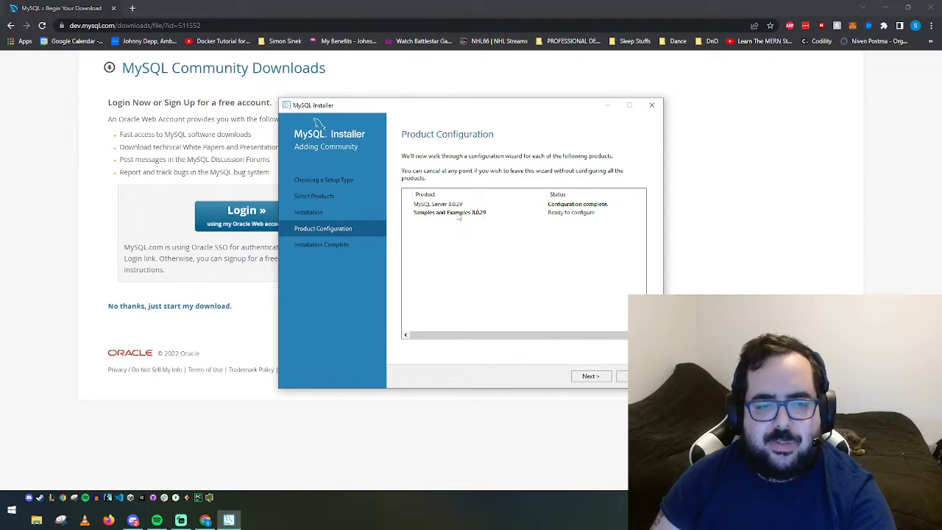
click(591, 377)
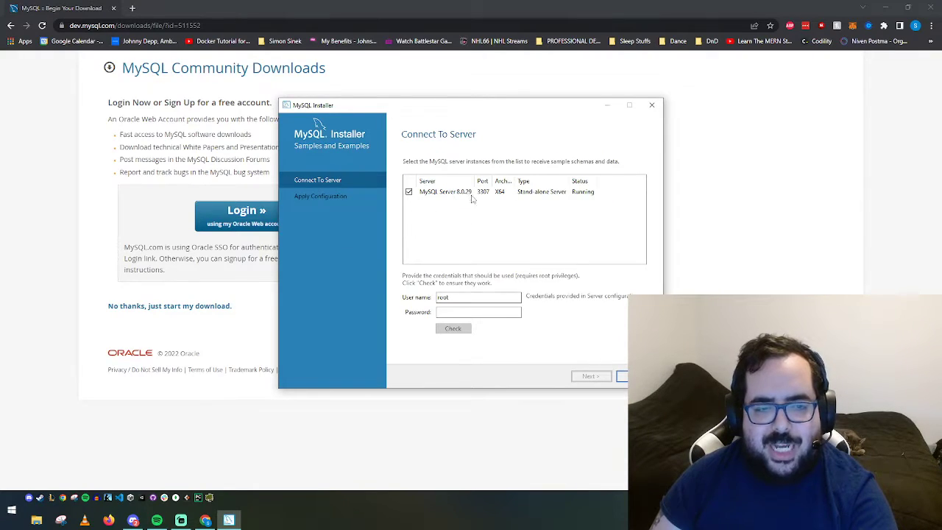
Enter the root password and check that the connection to the server succeeds
click(468, 312)
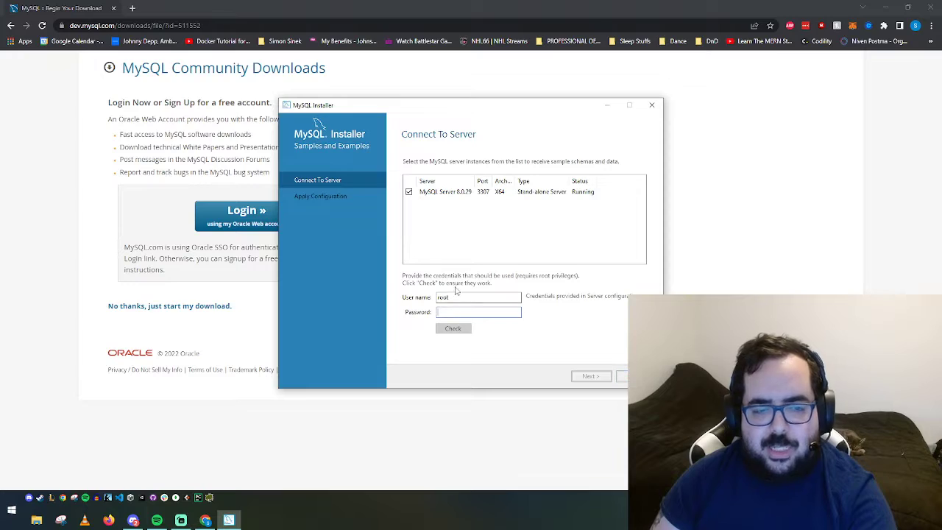
text(root)
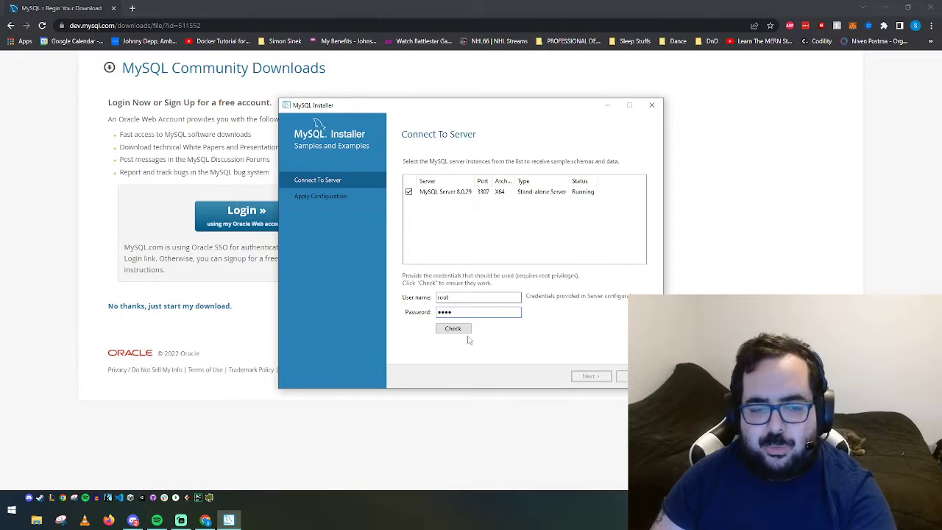
click(453, 329)
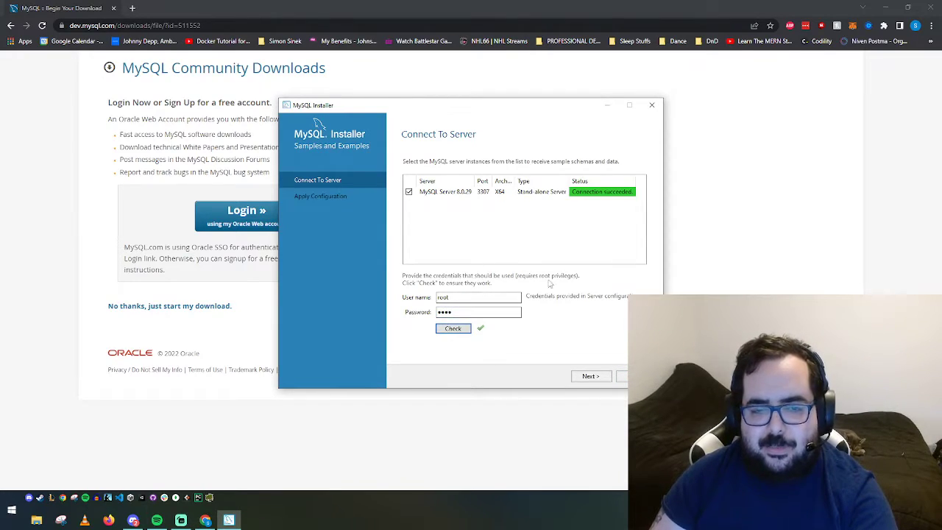
Apply the Samples and Examples configuration and finish, closing the installer at Installation Complete
click(591, 376)
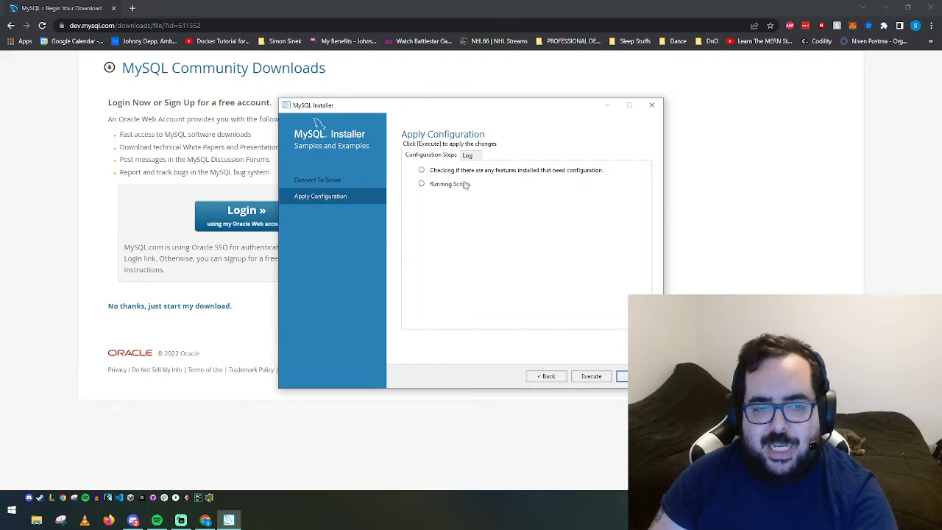
click(591, 376)
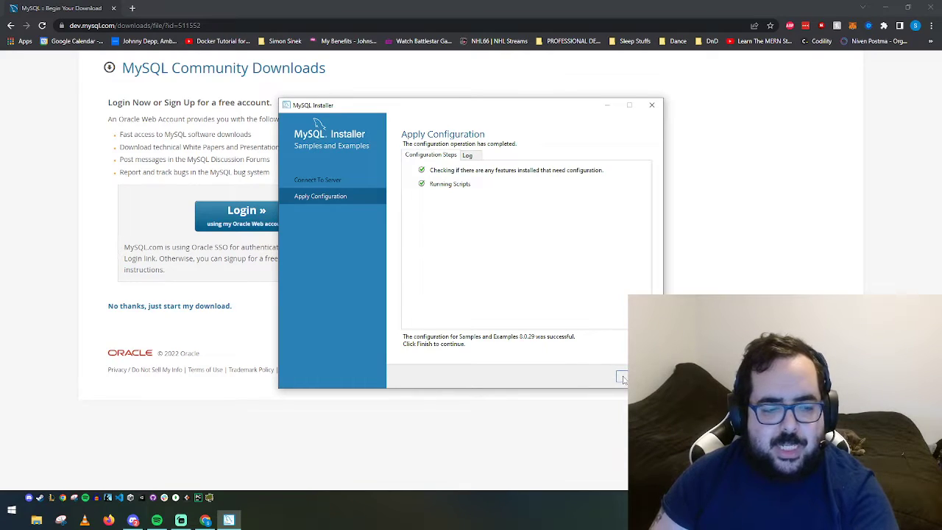
click(622, 377)
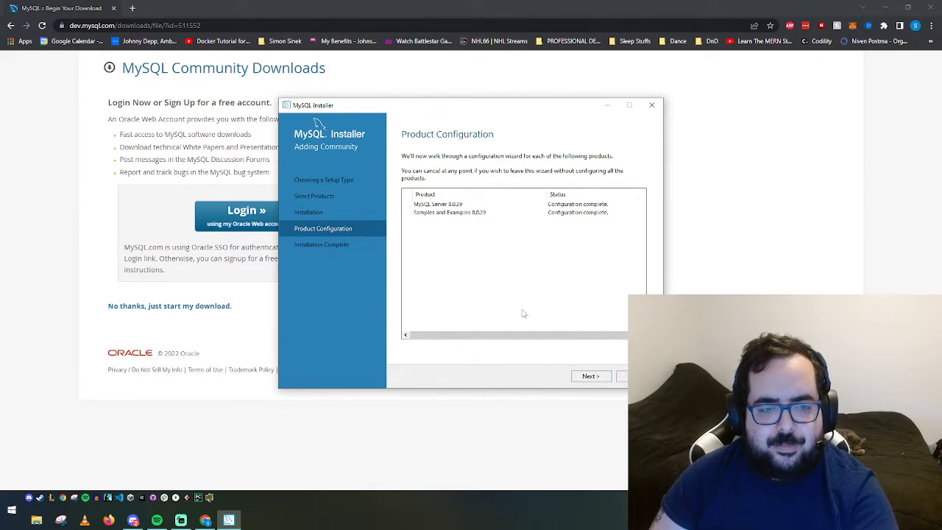
click(589, 377)
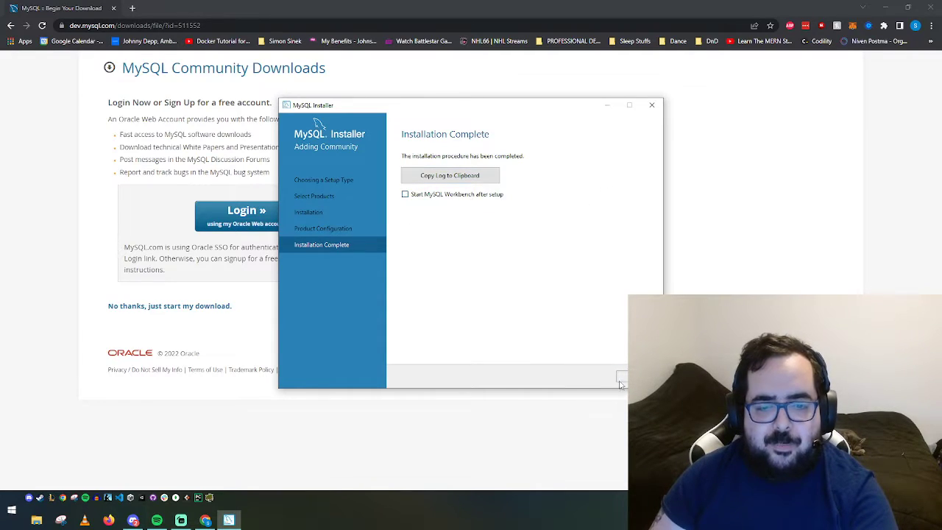
click(622, 378)
Launch MySQL Workbench 8.0 CE from a Start search for 'mysql work' and maximize its window
click(22, 514)
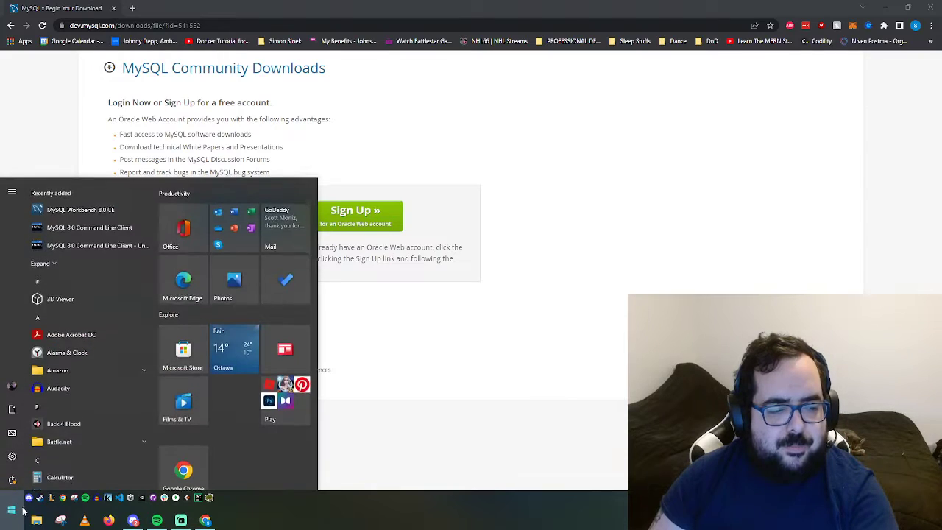
text(mysql work)
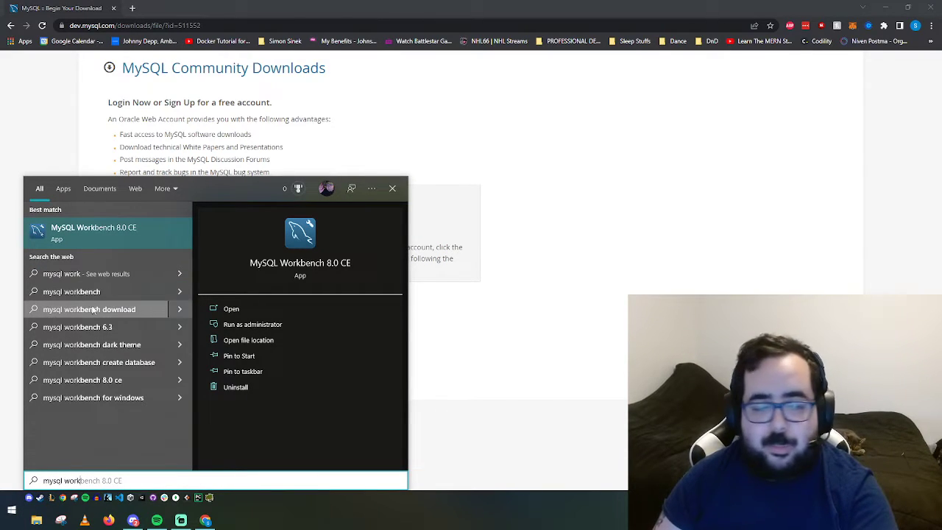
click(79, 232)
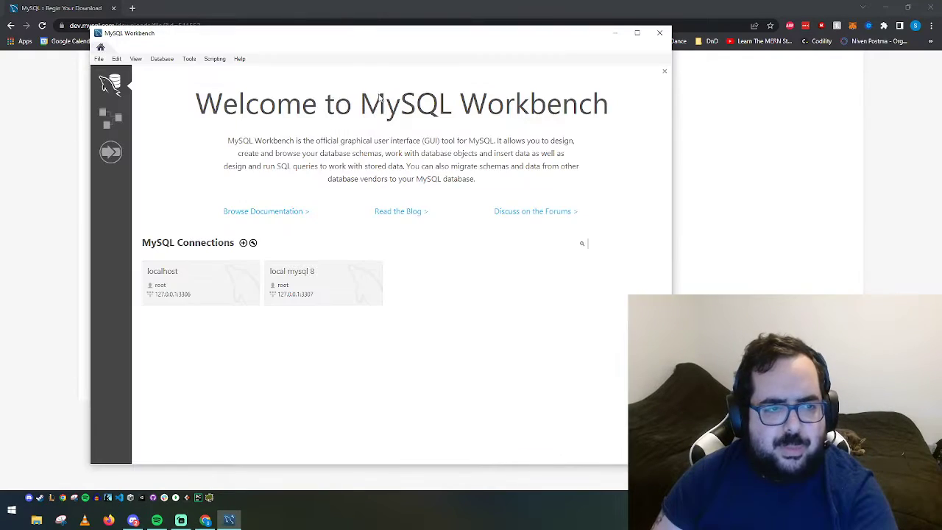
double_click(321, 36)
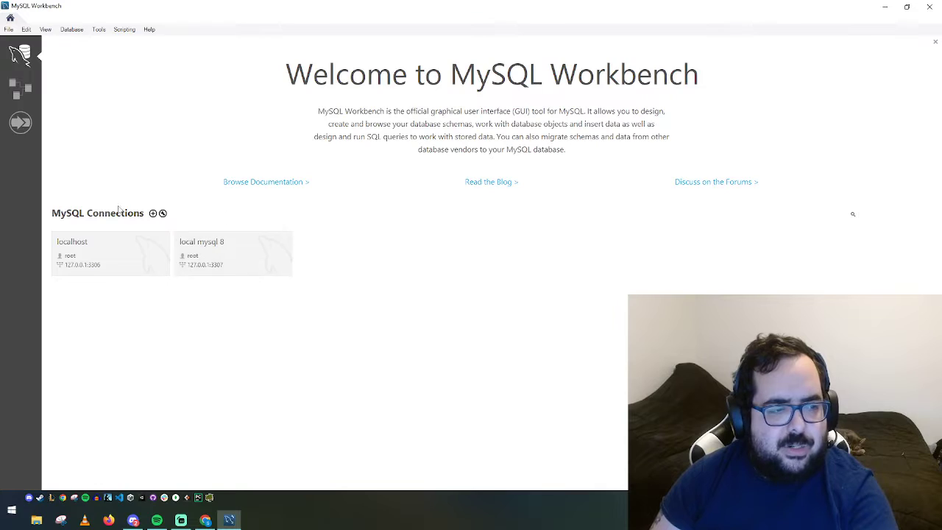
Delete all saved connections and begin setting up a new connection
right_click(129, 253)
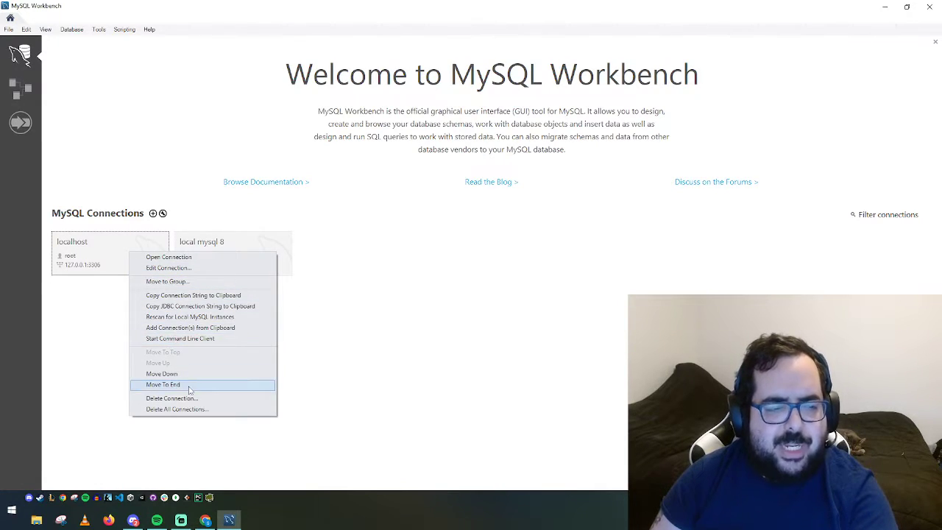
click(190, 409)
key(Return)
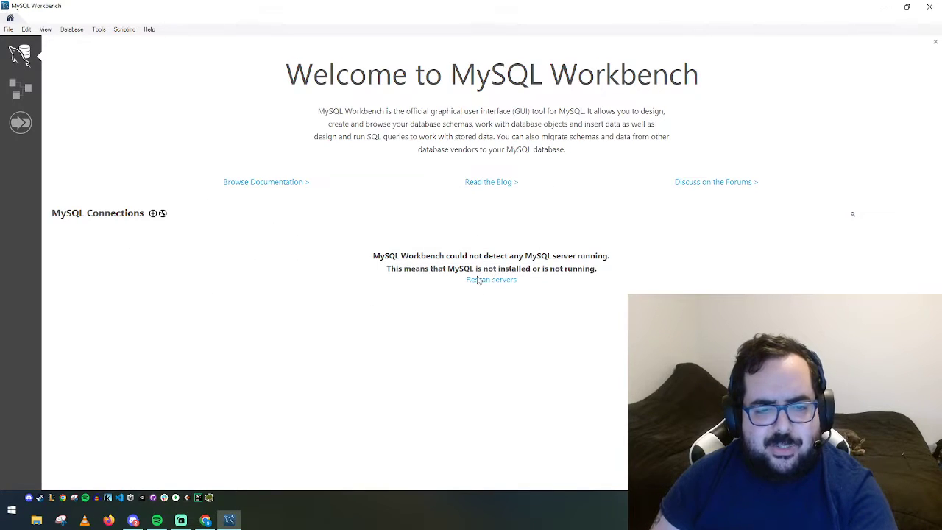
click(153, 213)
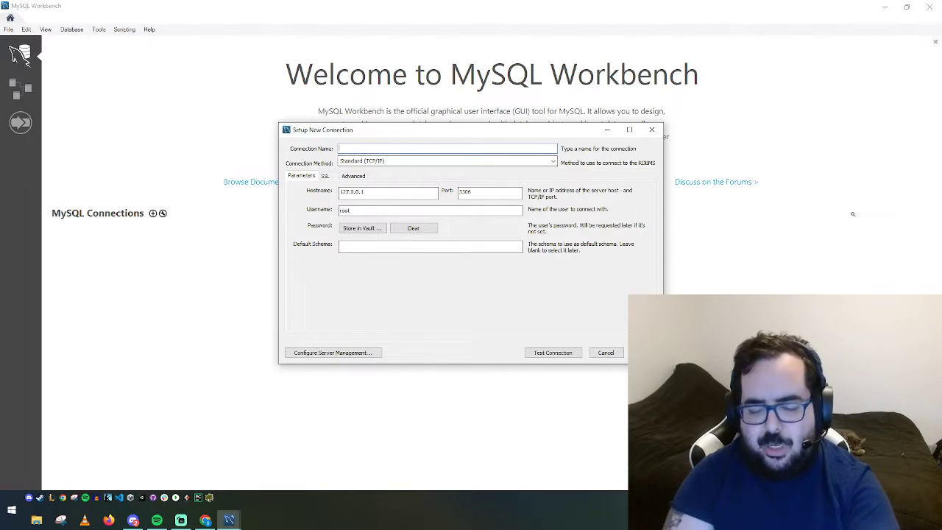
Name the new connection 'localhost' and change its port to 3307
text(localhost)
key(Tab)
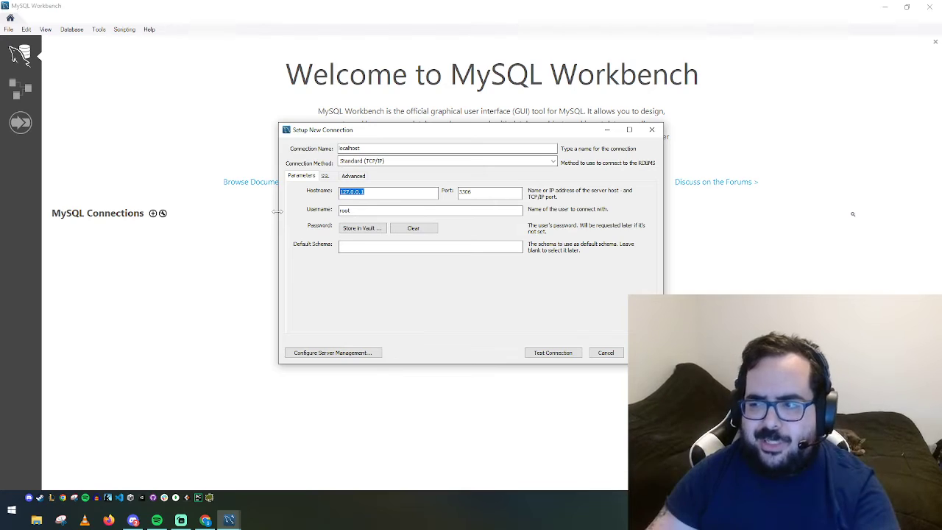
click(483, 191)
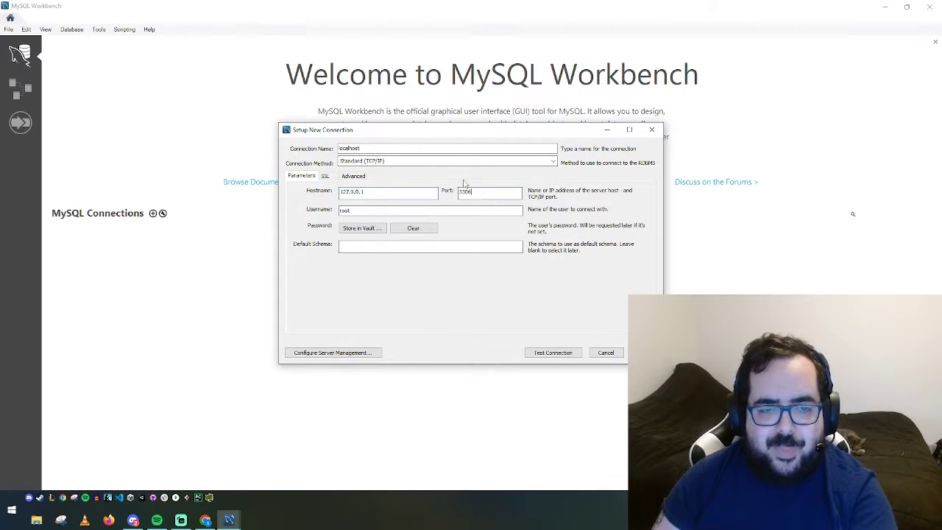
text(7)
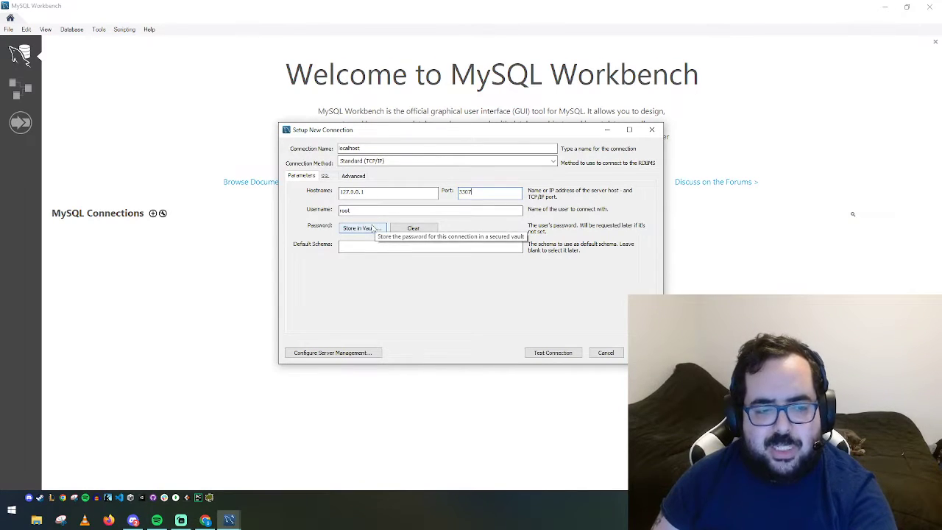
Test the connection with the root password until it succeeds, then save it
click(550, 353)
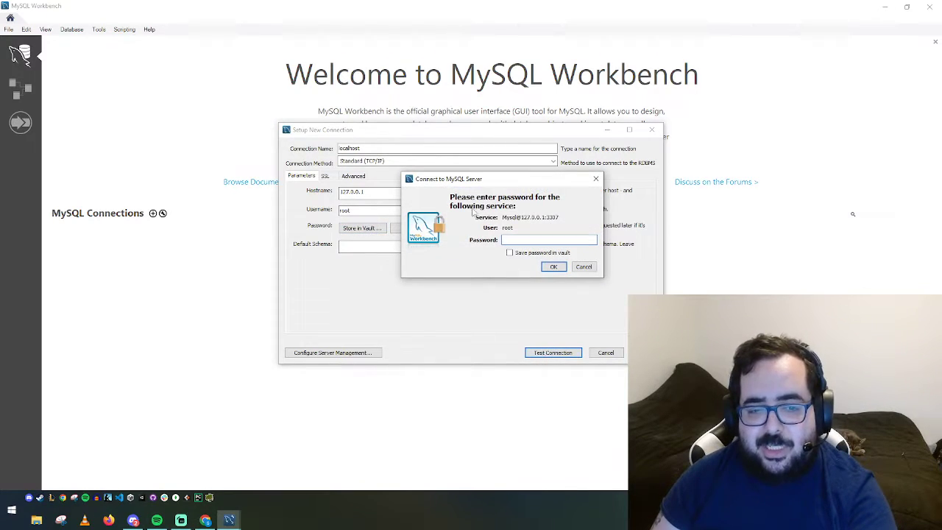
text(****)
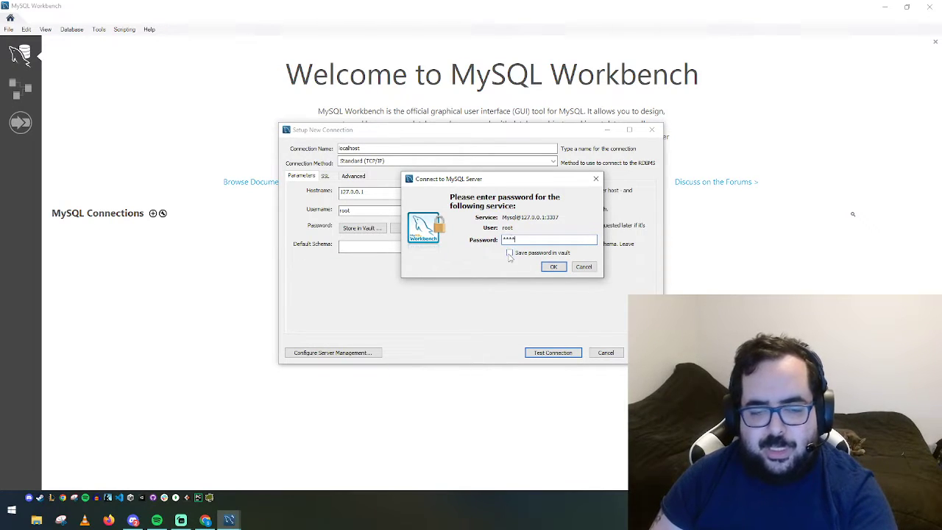
click(554, 267)
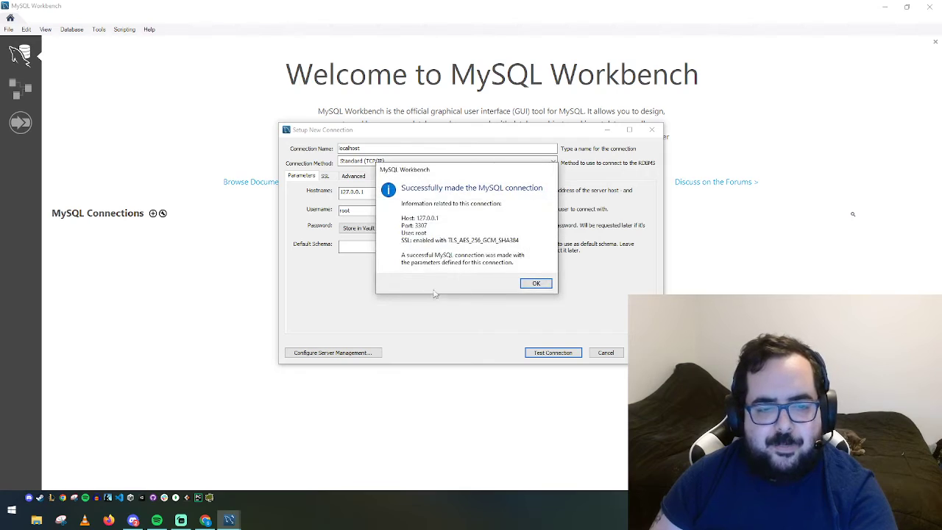
click(536, 284)
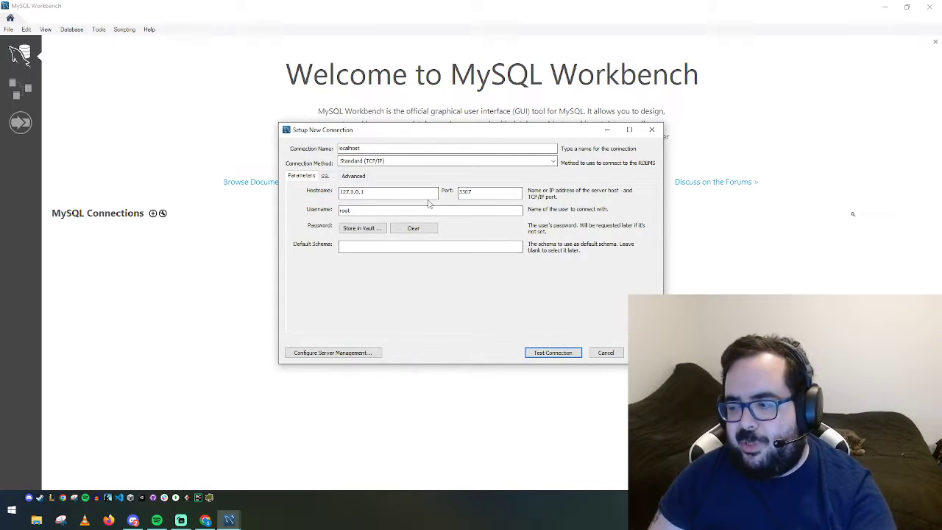
click(552, 352)
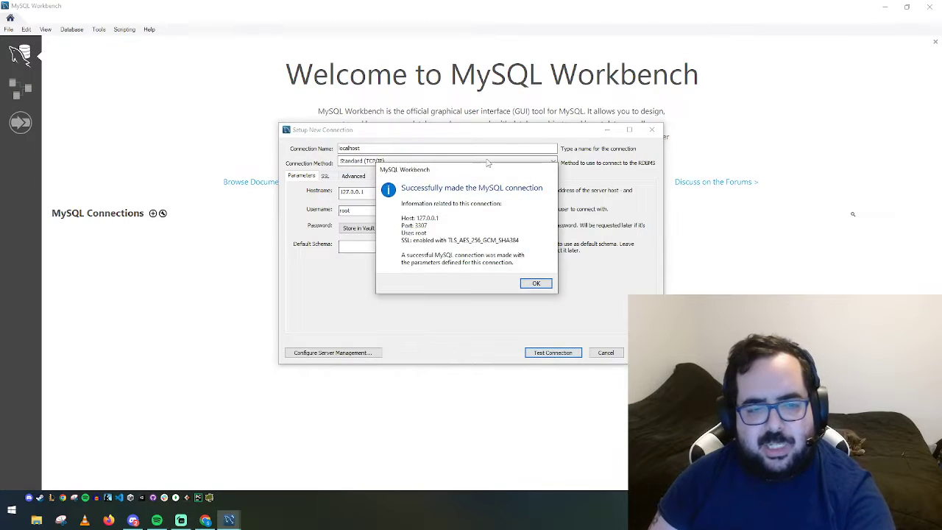
click(527, 284)
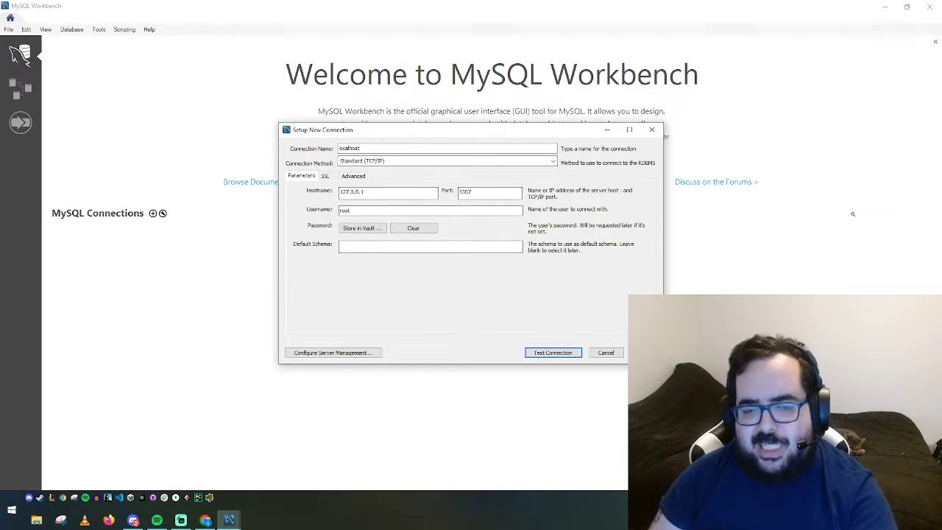
click(645, 352)
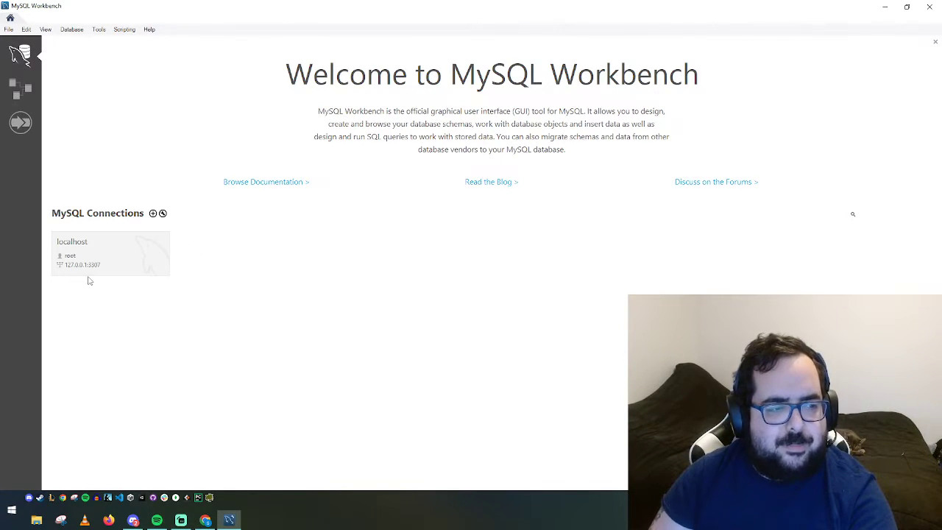
Open the localhost connection and close the leftover SQL File 3 script without saving
click(95, 255)
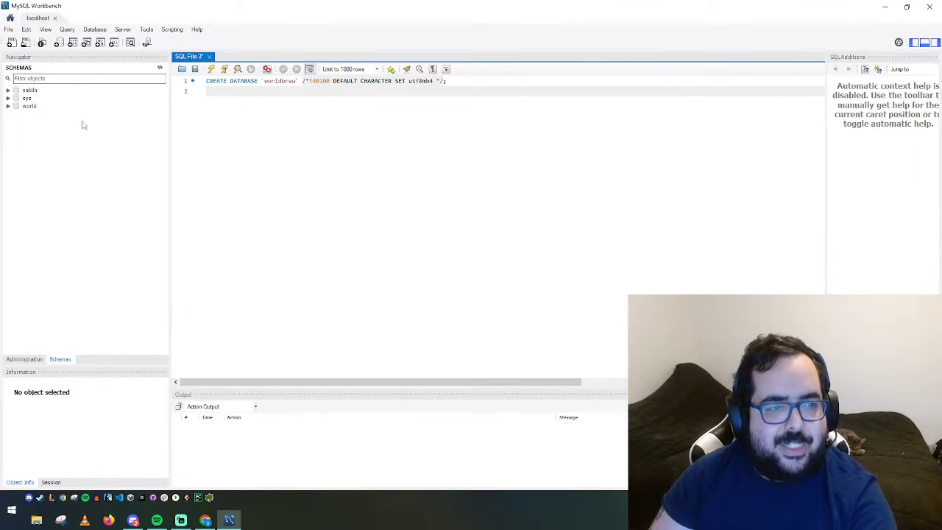
click(209, 57)
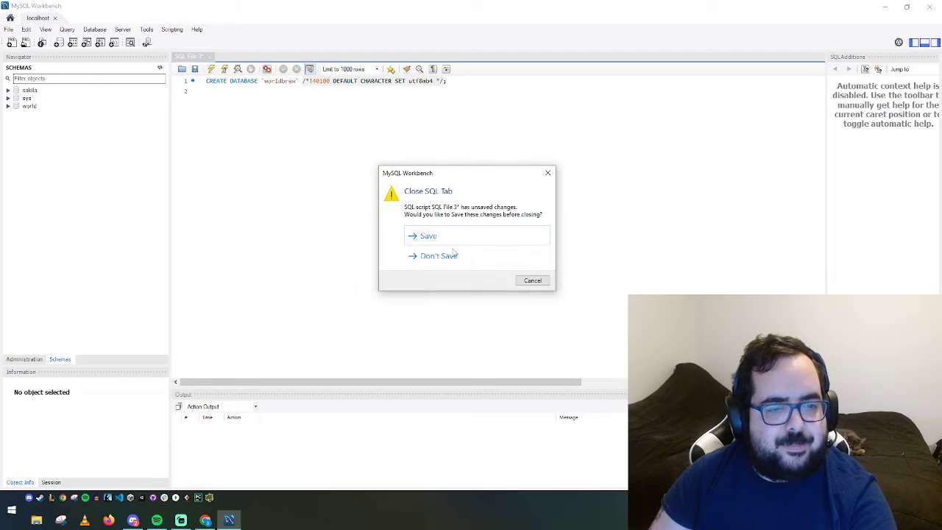
click(439, 255)
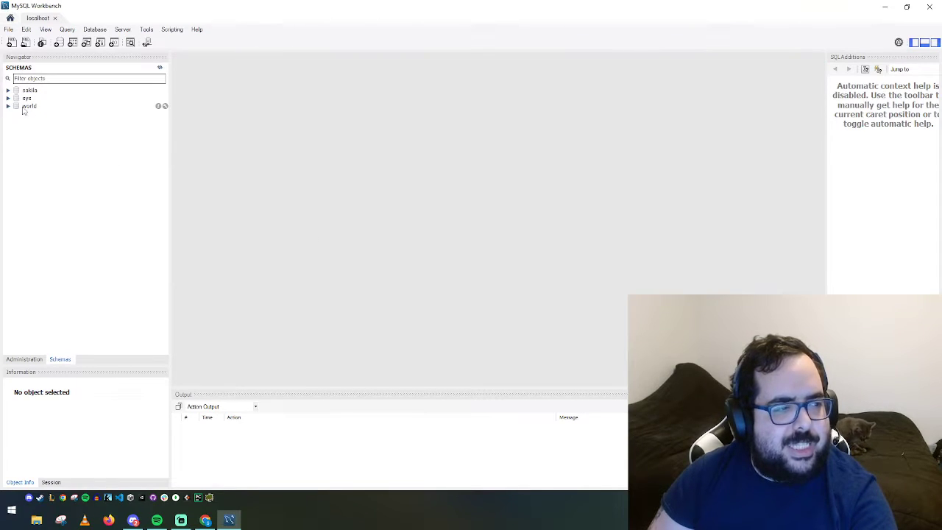
Expand the sakila tables and run Select Rows - Limit 1000 on the film table
click(8, 90)
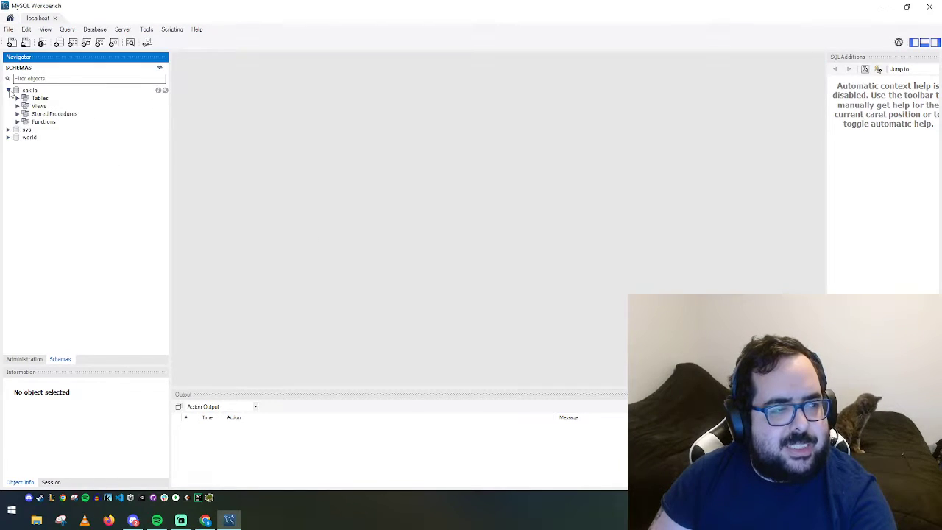
click(26, 91)
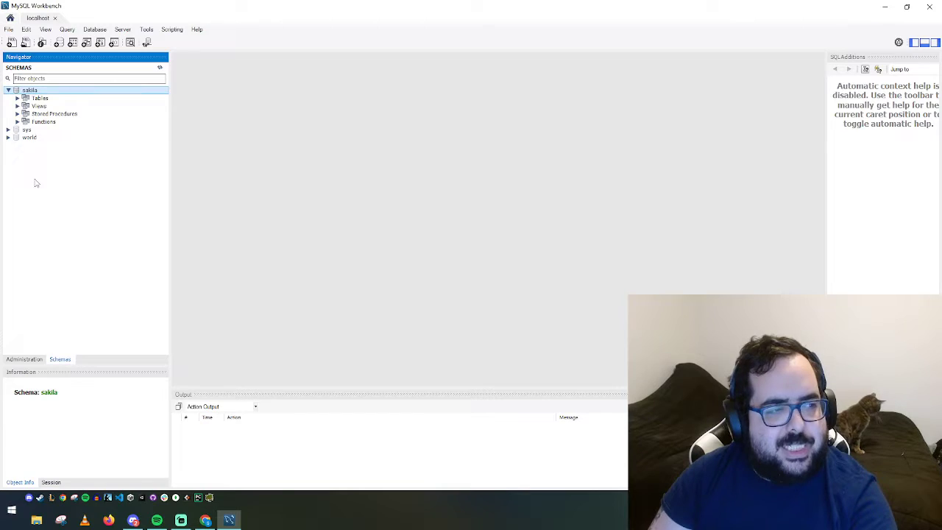
click(17, 98)
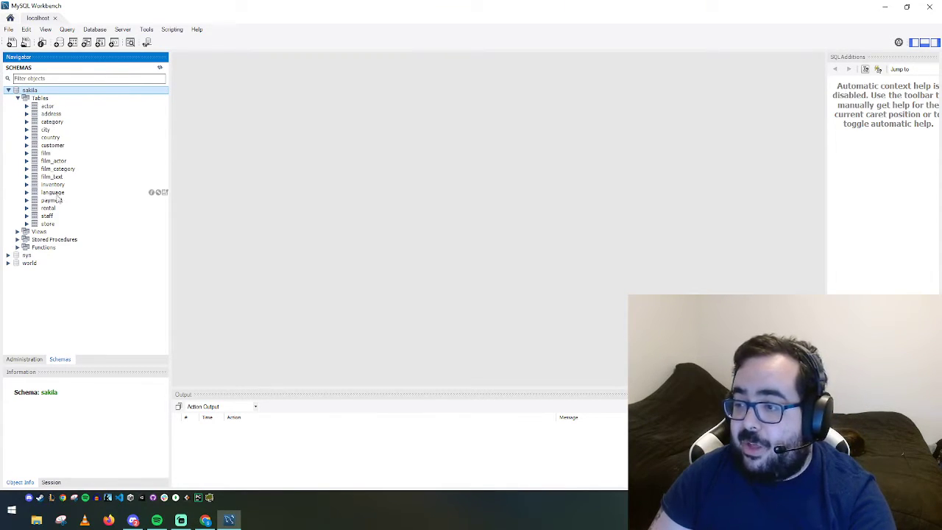
right_click(46, 106)
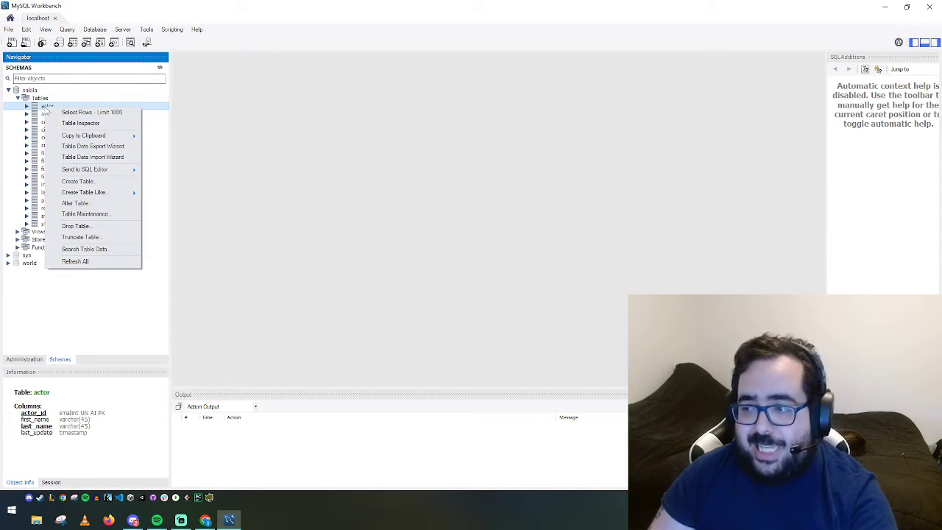
click(33, 132)
right_click(47, 153)
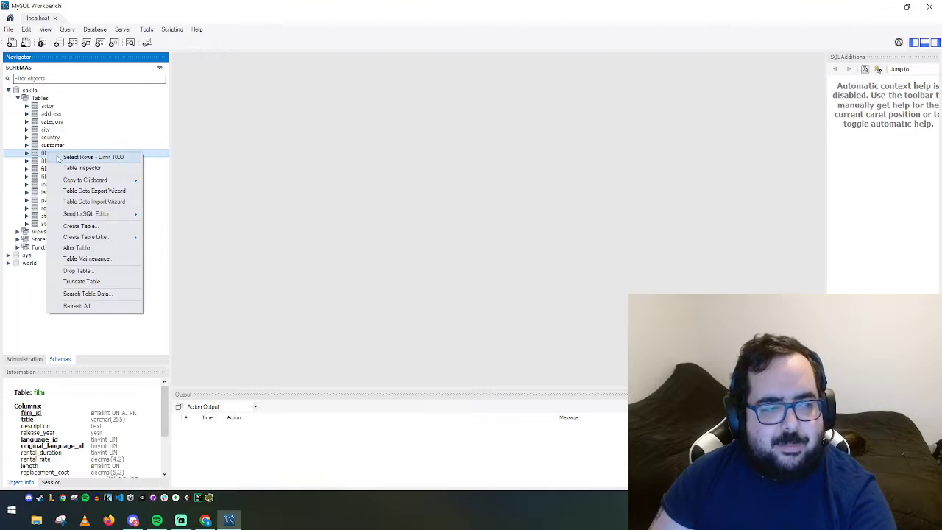
click(98, 159)
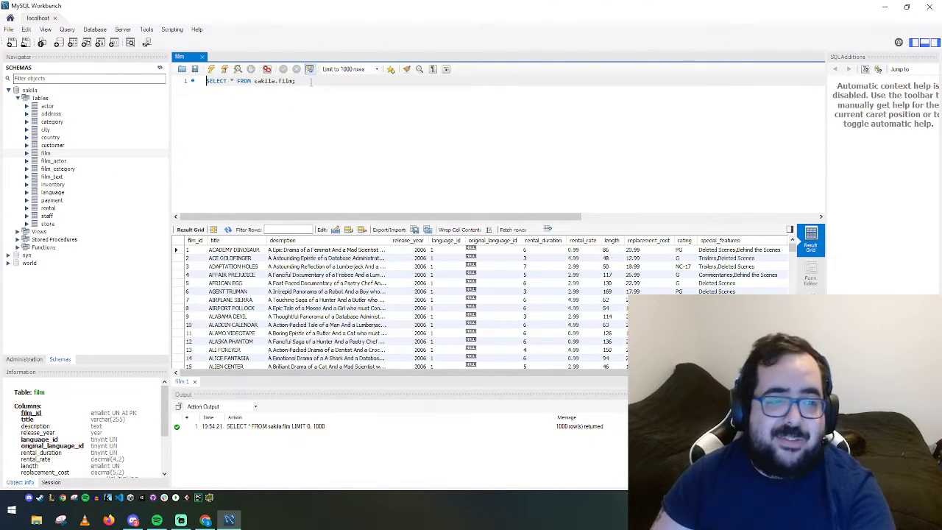
Drag the editor/results splitter upward to show more film rows
drag(207, 81, 295, 81)
click(295, 81)
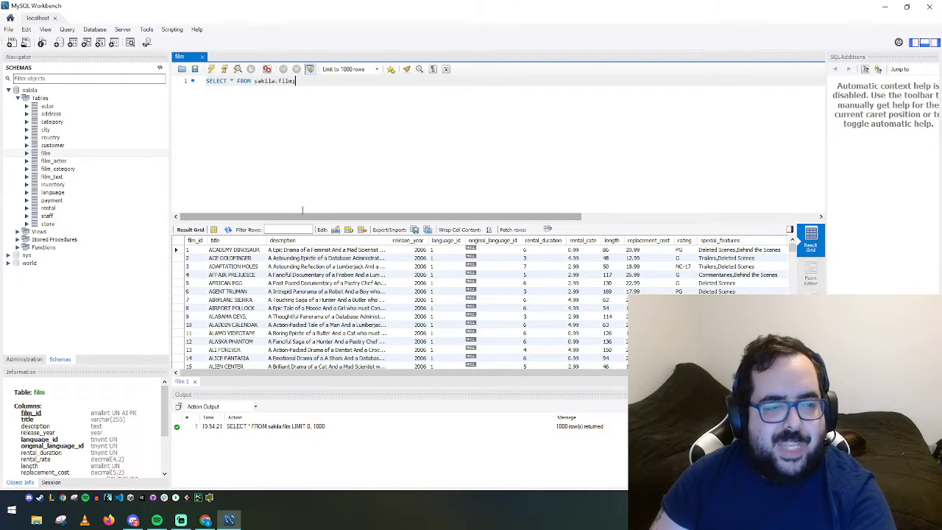
drag(298, 222, 298, 138)
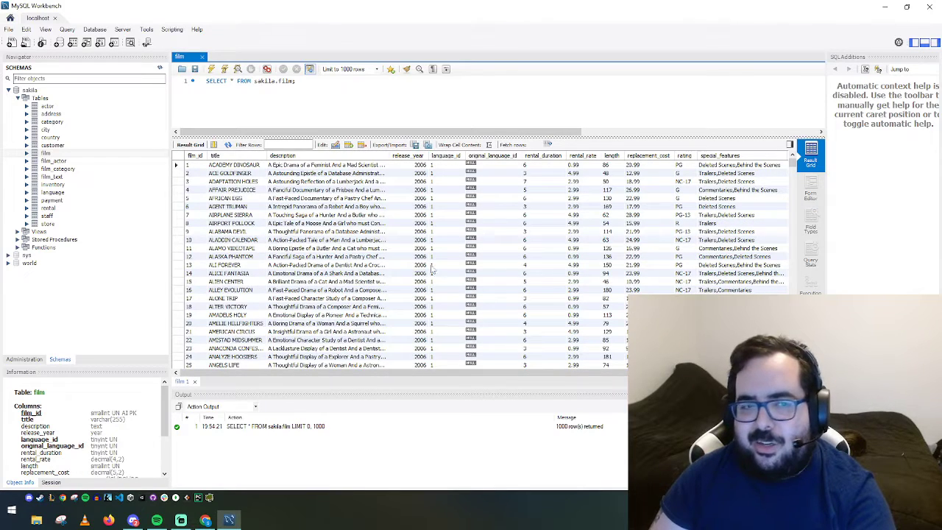
Add and then delete a '//w3 sql tutorials (w3 schools)' comment, then scroll results to the bottom
click(404, 93)
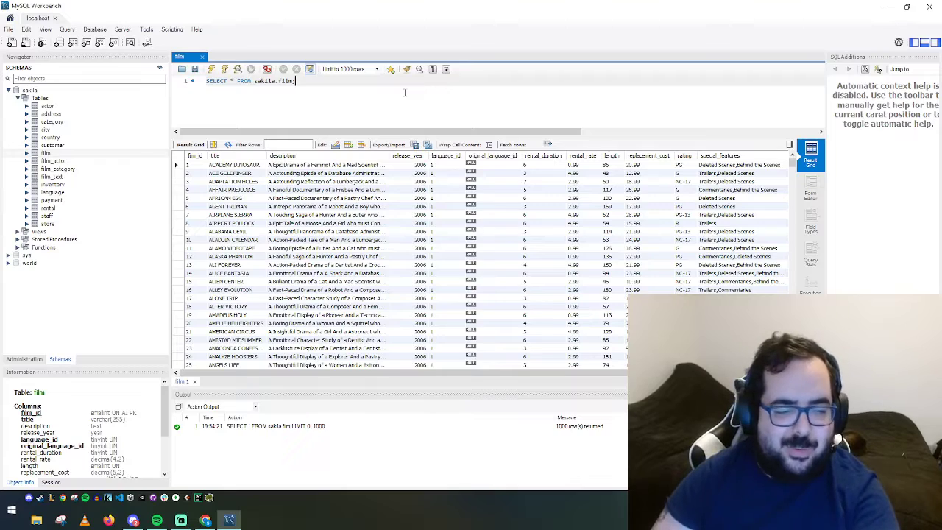
key(Return)
key(Return)
text(/)
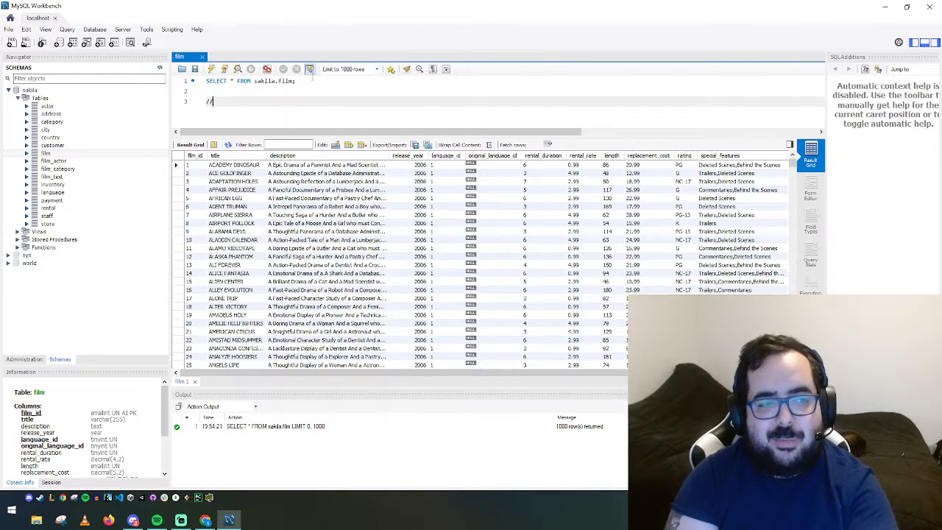
text(/w3 sql tut)
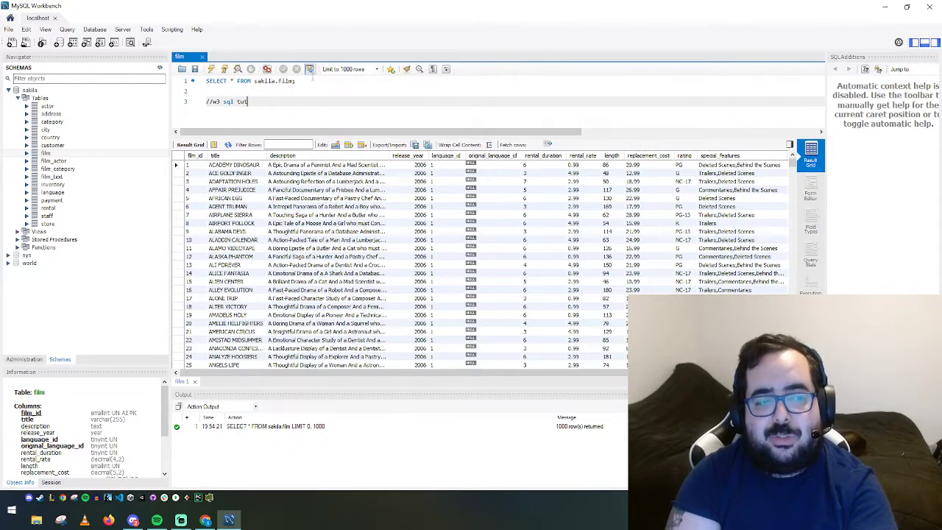
text(orials ()
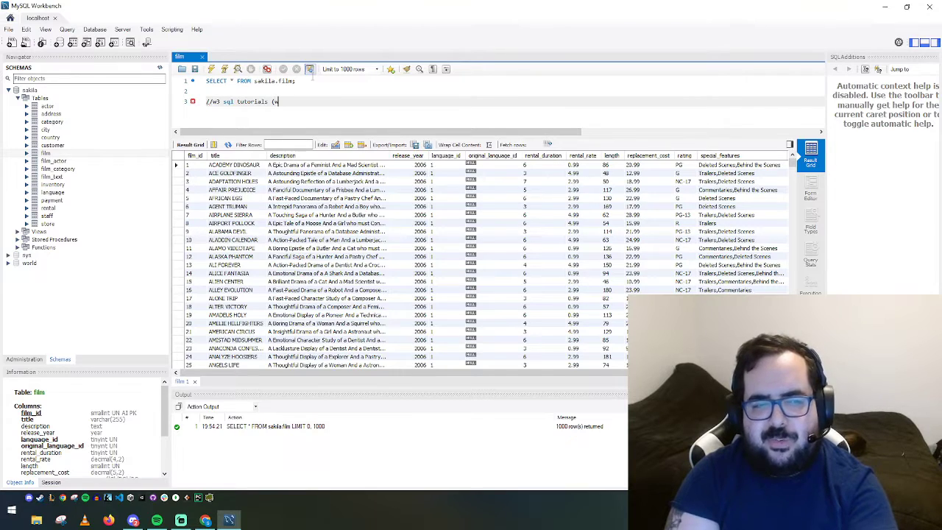
text(w3 schools))
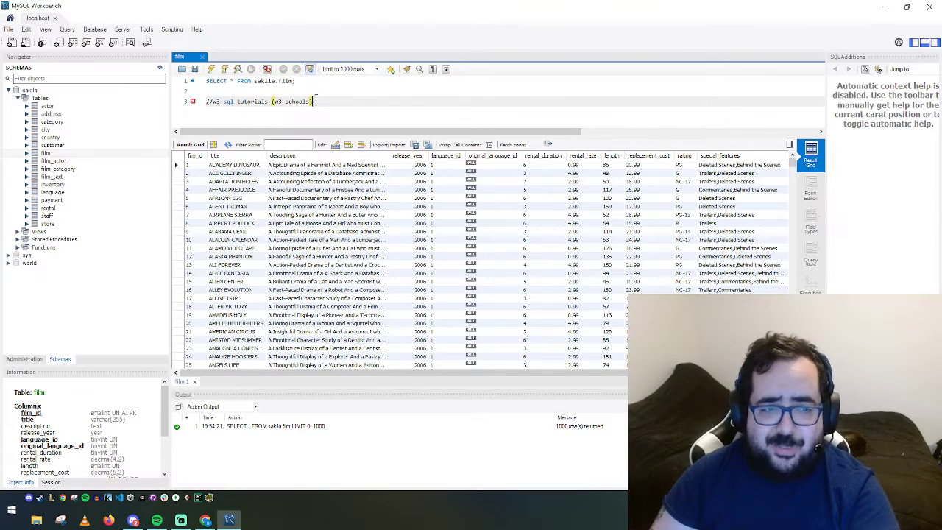
drag(315, 100, 206, 101)
key(BackSpace)
click(275, 81)
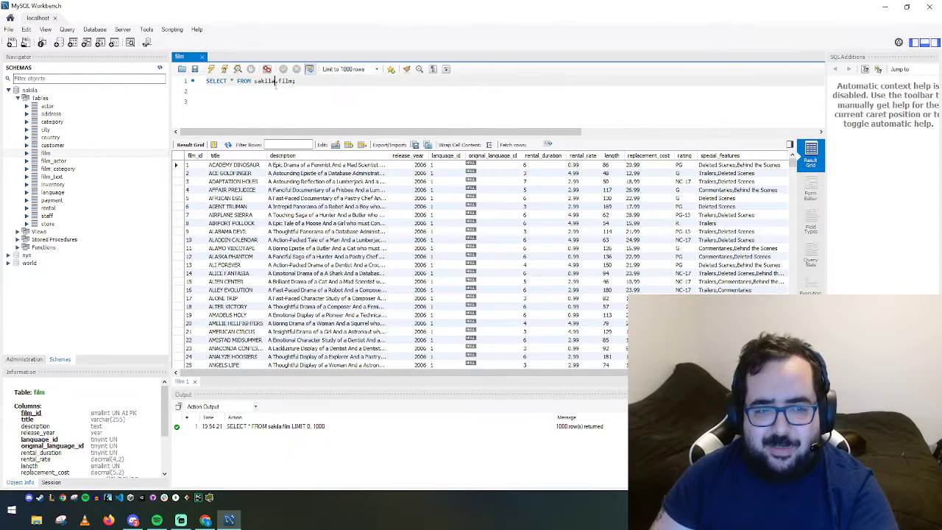
scroll(776, 220, down, 10)
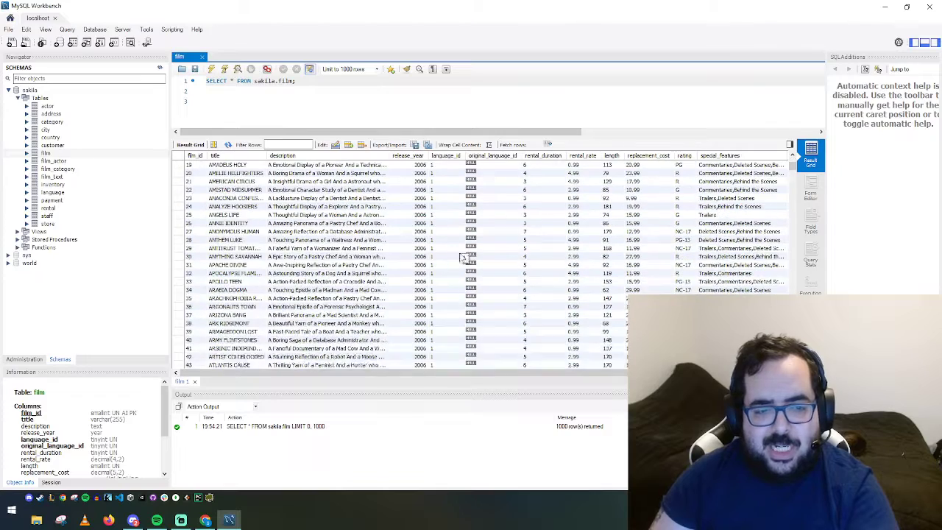
drag(793, 170, 792, 349)
Add WHERE title LIKE 'WA%' to the film query and run it, returning 14 rows
text(;)
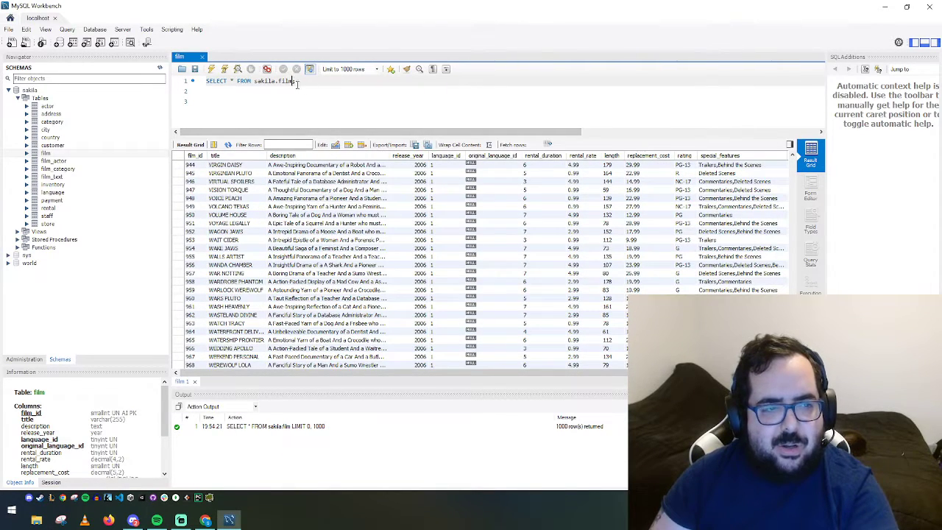
key(BackSpace)
text(WHERE title)
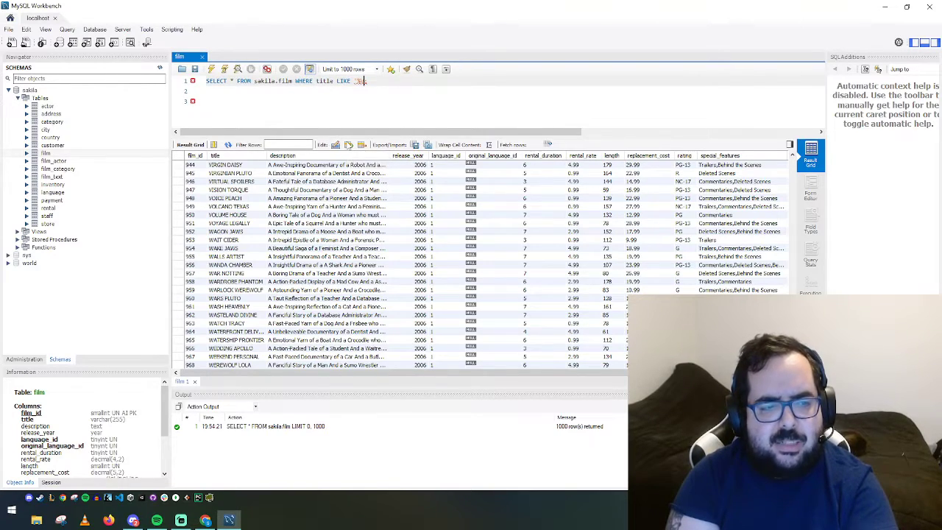
text(LIKE '%%)
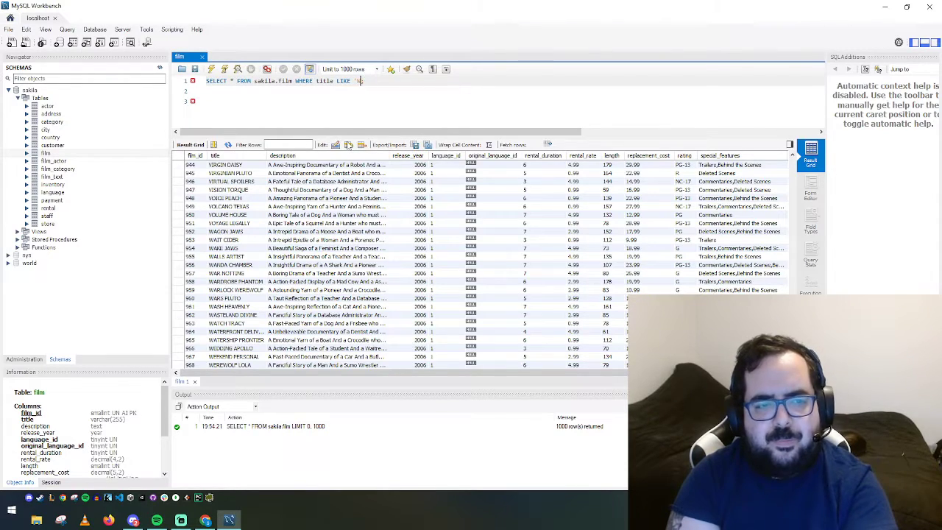
text(;)
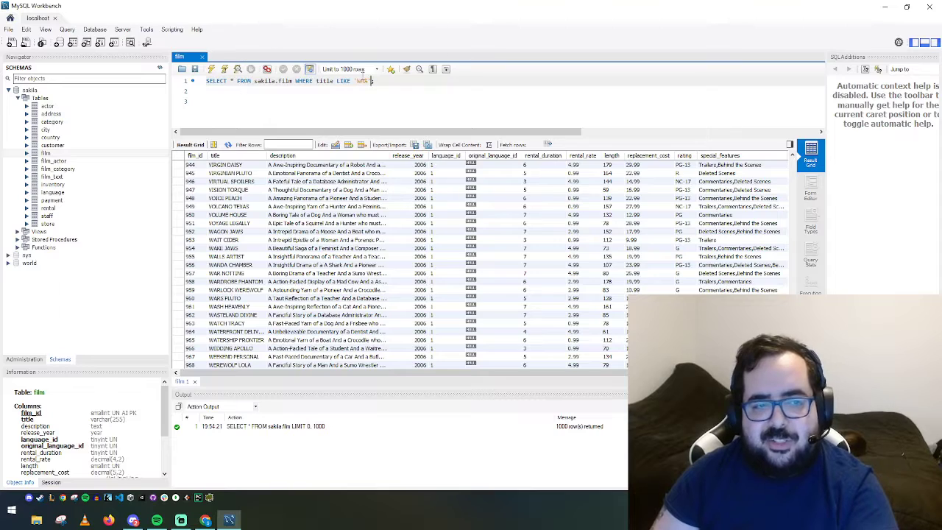
text(A)
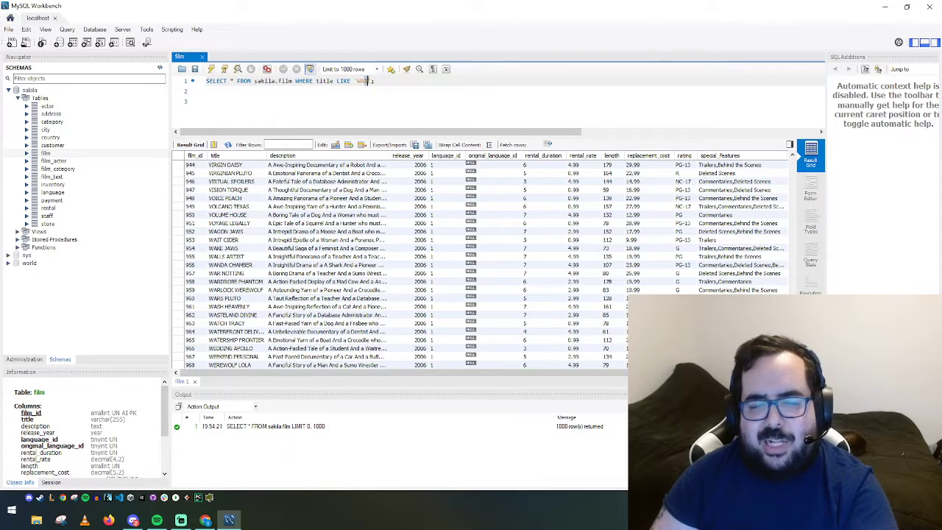
click(366, 92)
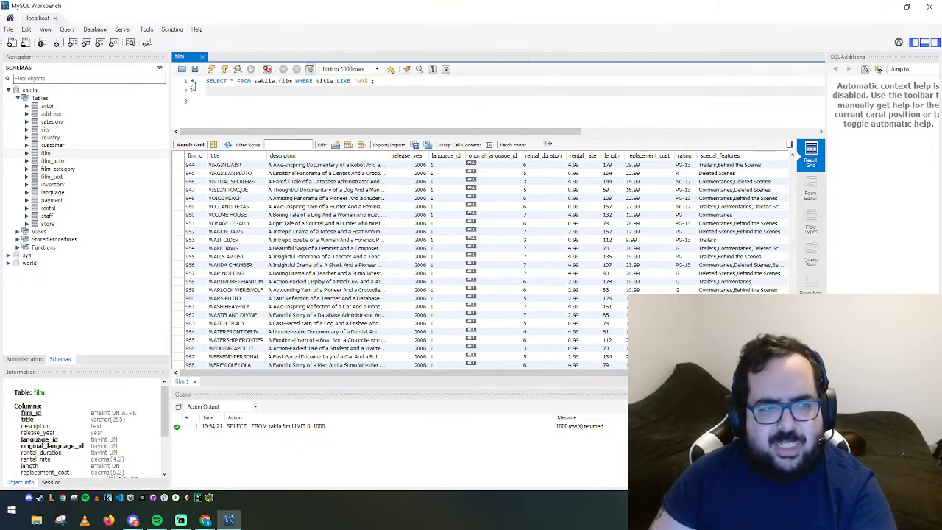
click(211, 69)
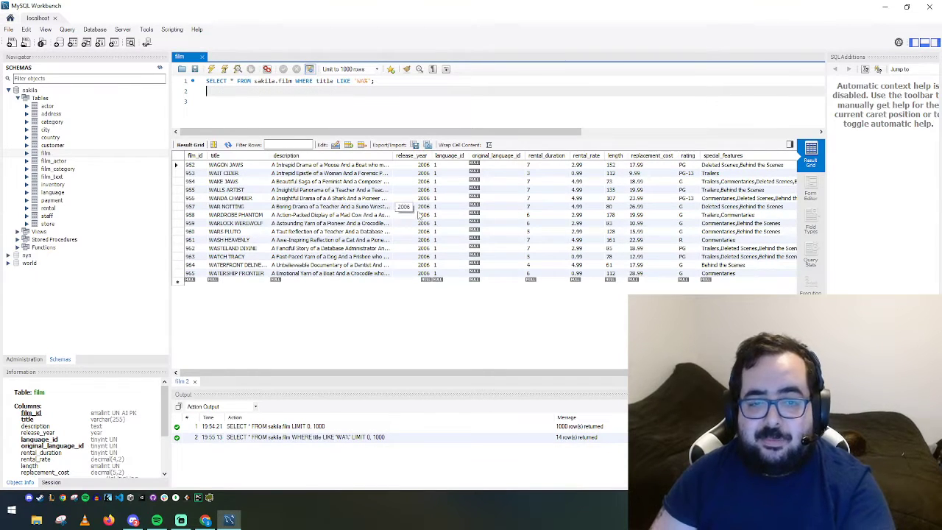
Append AND length > 90 to the filter and rerun the query
click(373, 81)
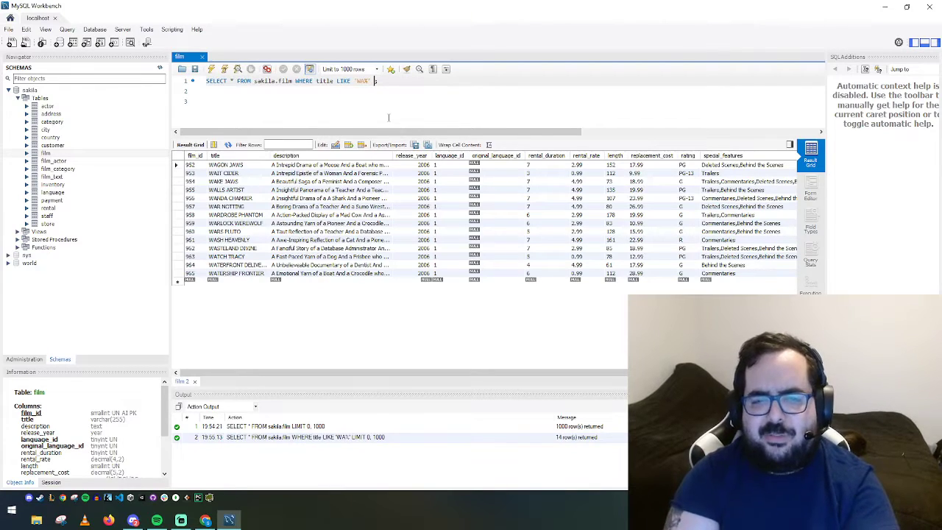
text(AND length > 90)
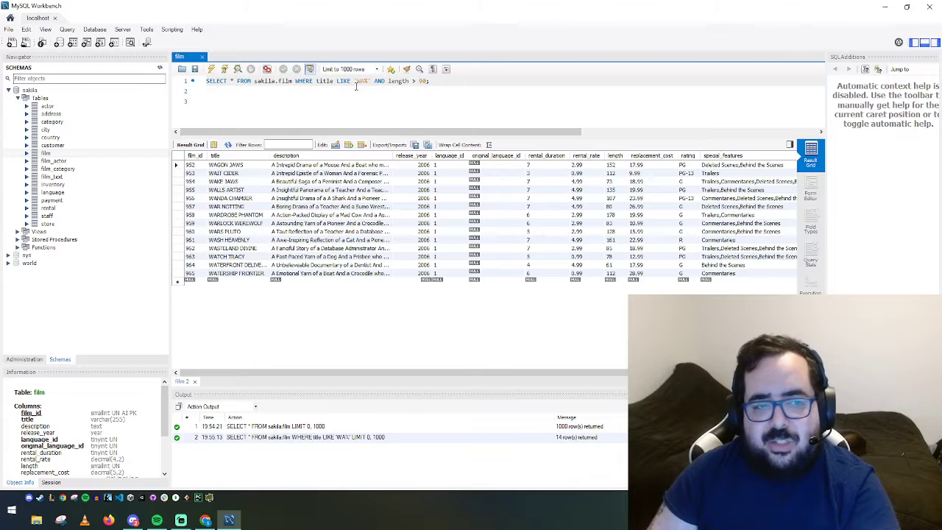
click(372, 100)
drag(374, 81, 479, 78)
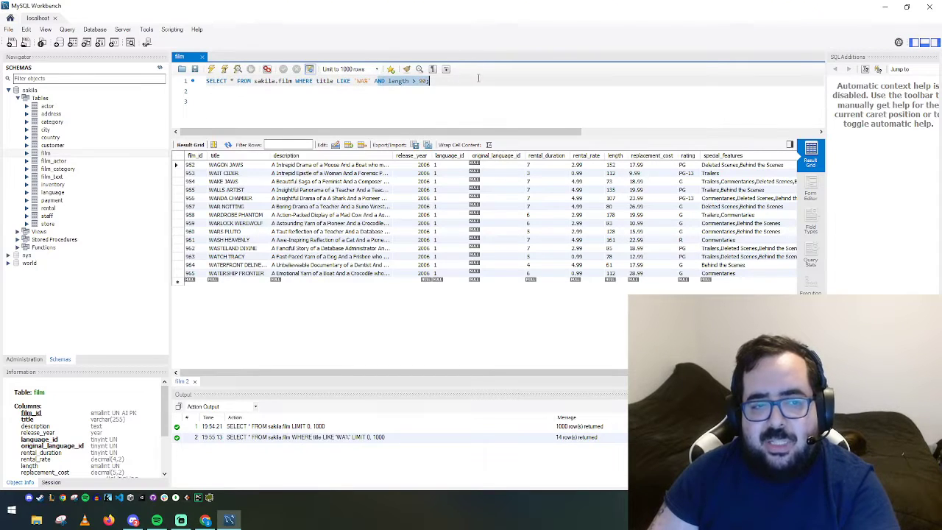
click(221, 101)
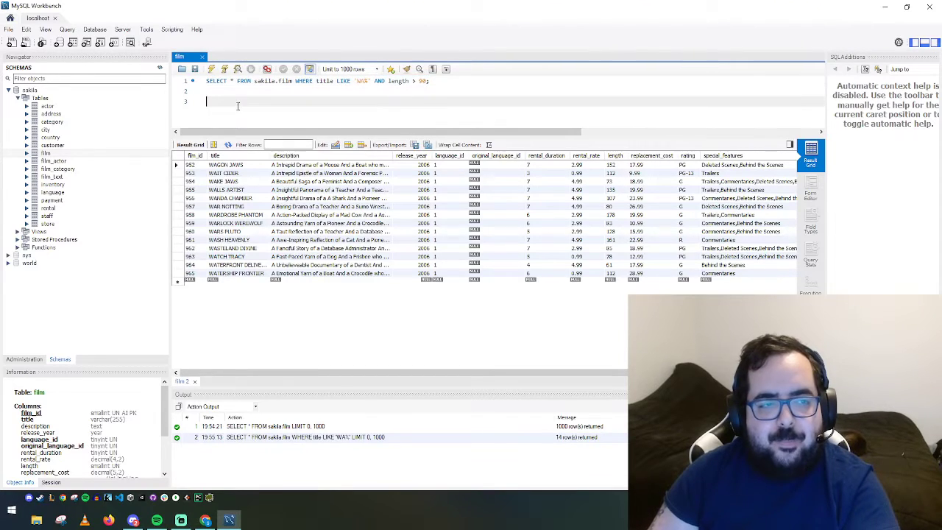
click(211, 69)
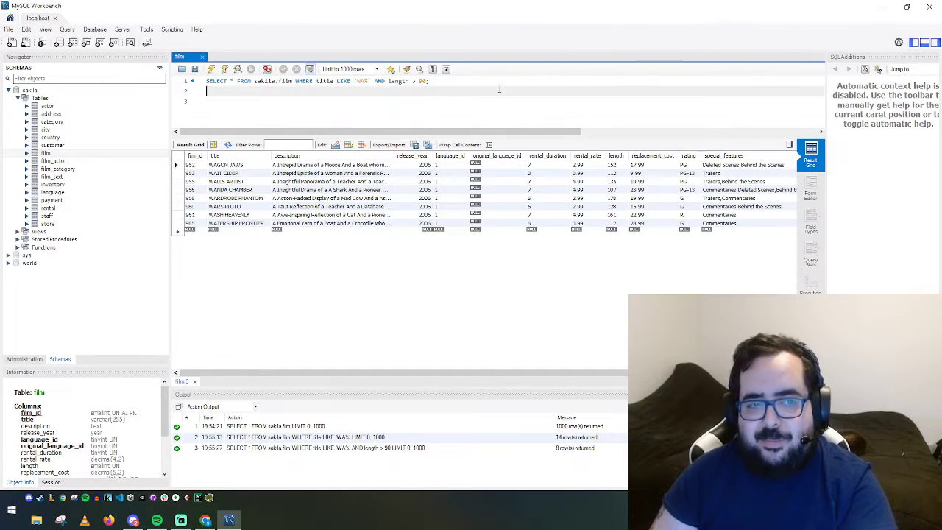
Rewrite the condition as (length > 90 OR rating='R') and run the query
click(435, 83)
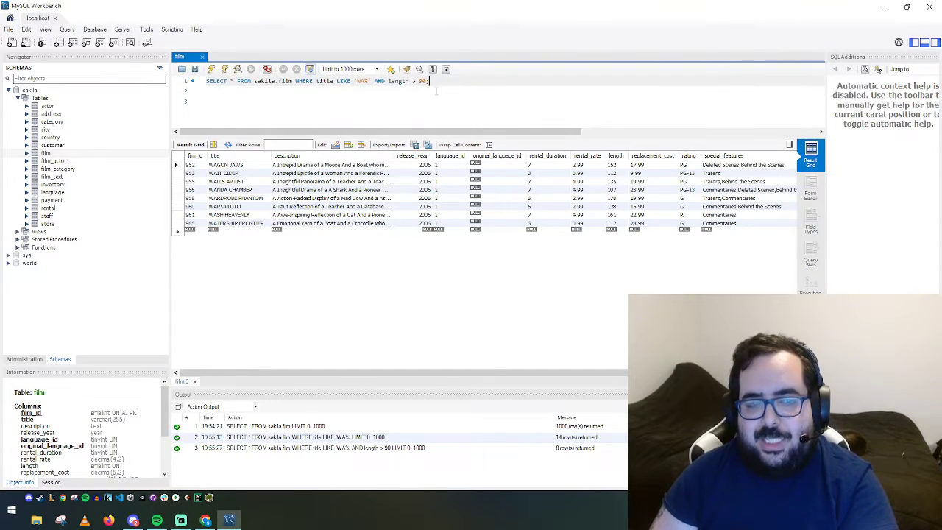
click(389, 80)
text(()
key(End)
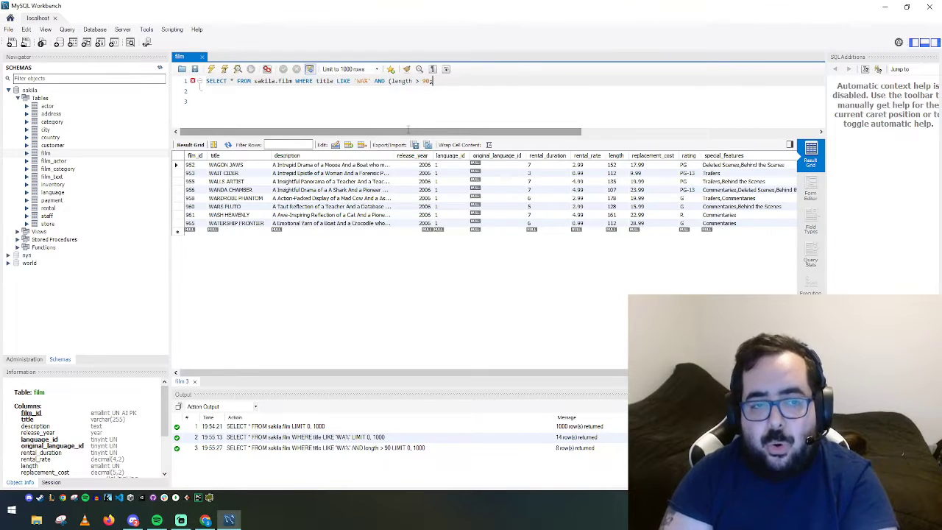
key(BackSpace)
text(OR r)
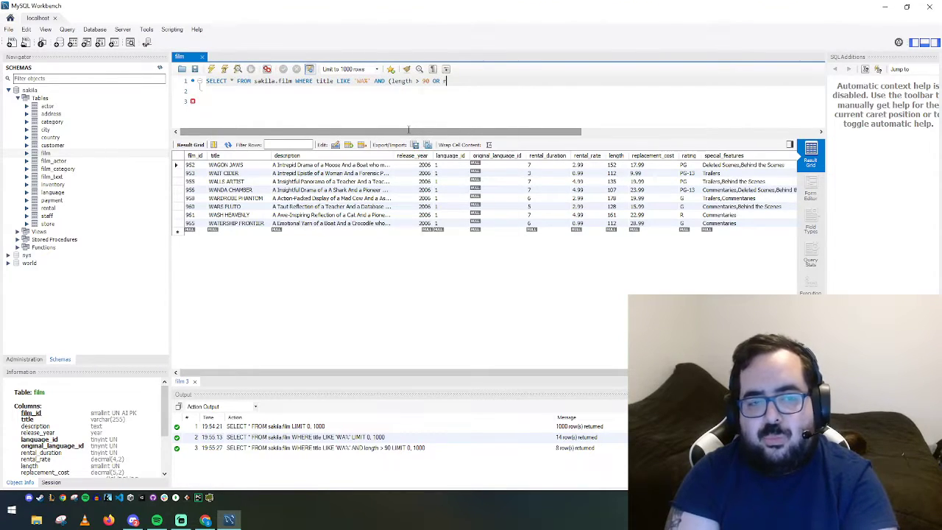
text(ating='R'))
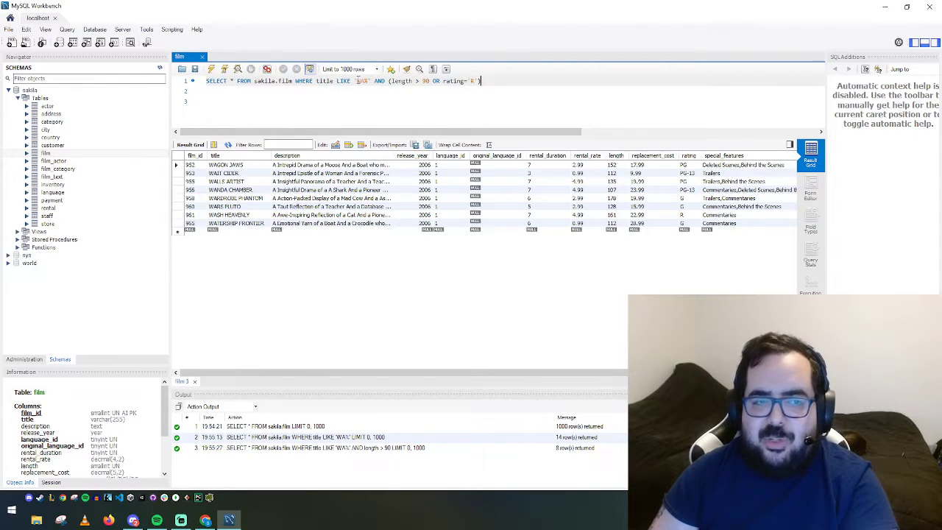
drag(395, 81, 434, 81)
click(434, 81)
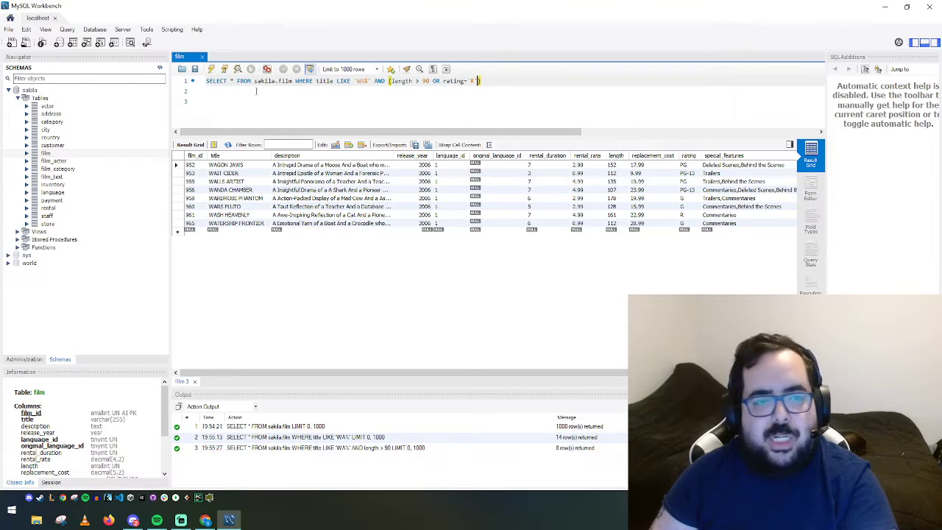
click(225, 100)
click(213, 69)
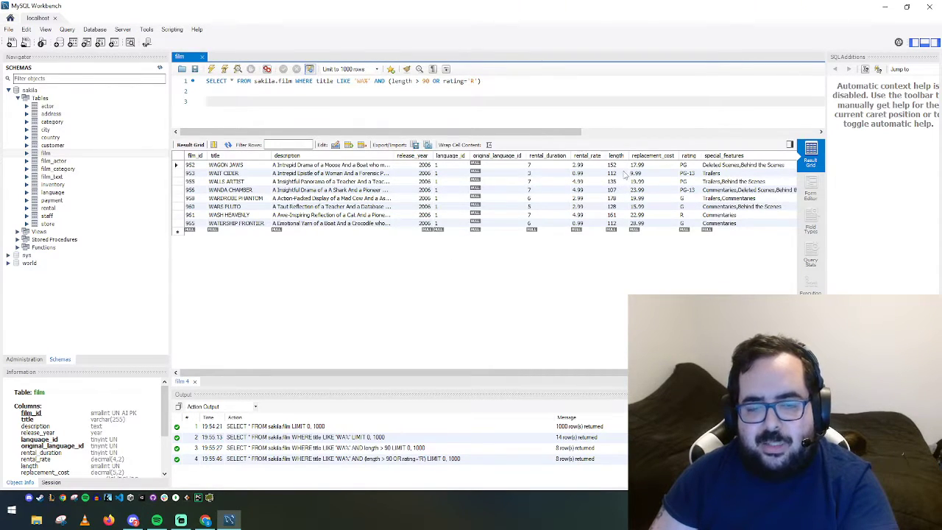
Check the length values and film 961's R rating in the results, then switch to Chrome
drag(620, 174, 618, 208)
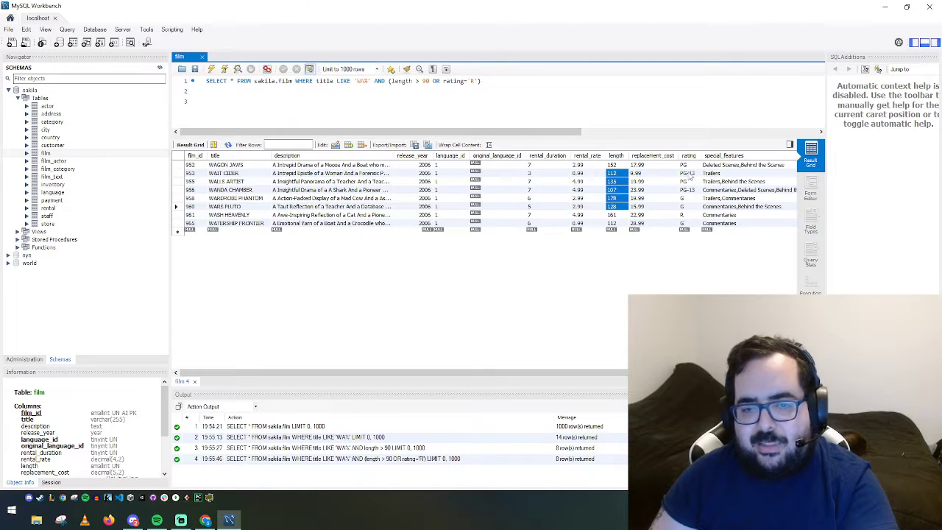
click(684, 215)
click(356, 98)
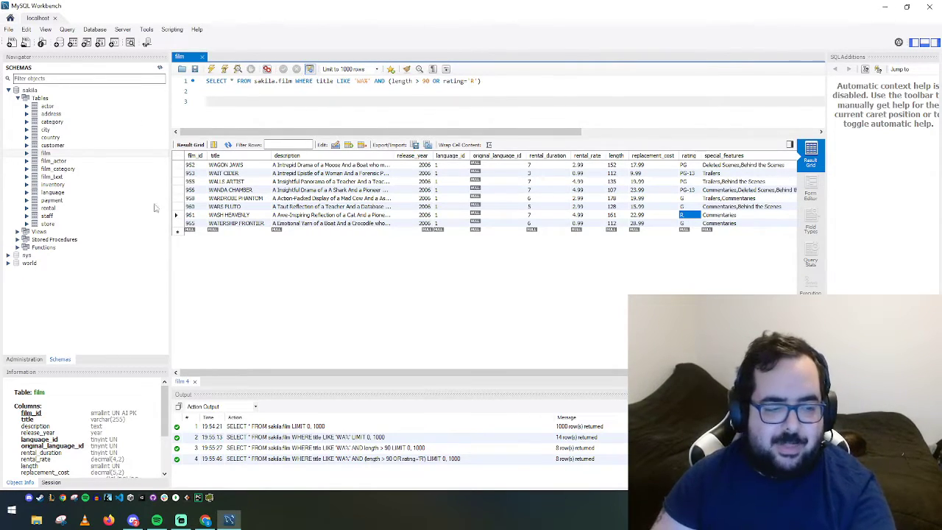
click(206, 520)
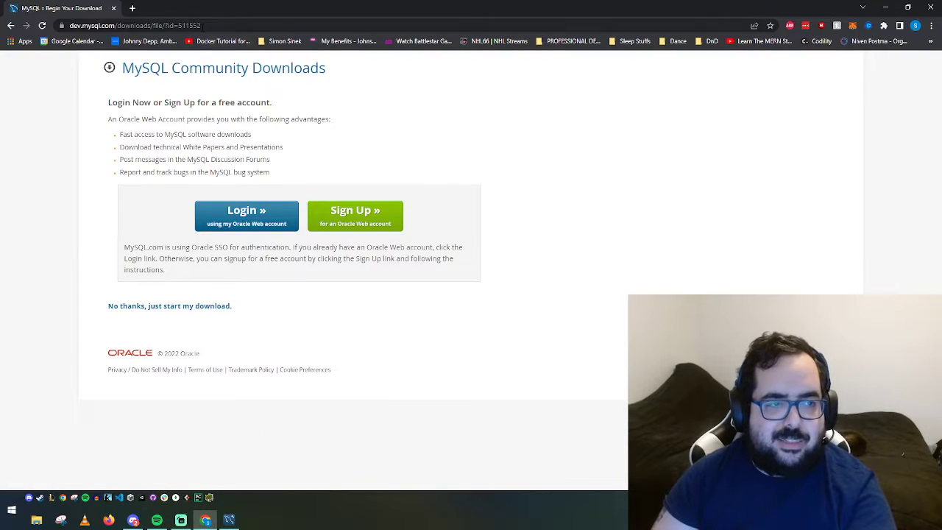
Search the web for 'w3 schools sql' and open the W3Schools SQL Tutorial
key(ctrl+l)
text(w3 schools)
key(Return)
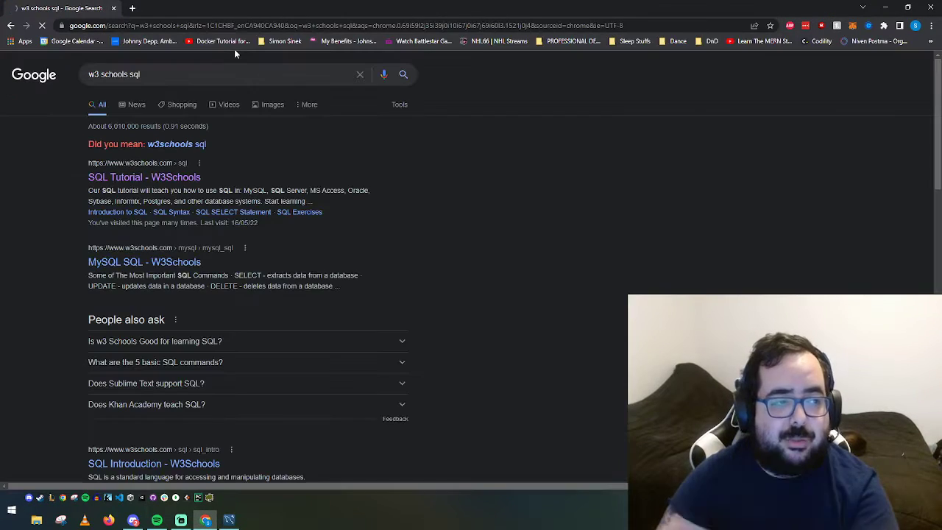
click(128, 183)
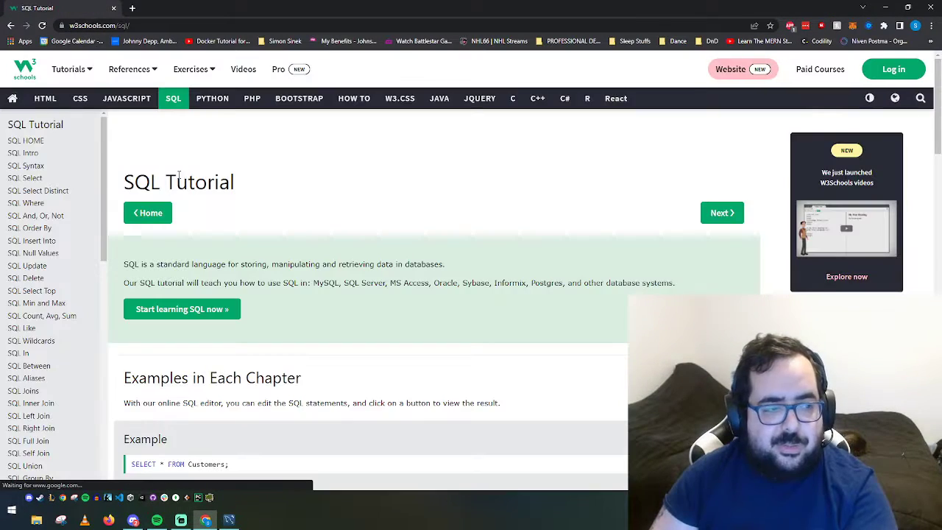
Open the SQL SELECT lesson, scroll to its syntax and Customers table, then minimize Chrome
click(27, 179)
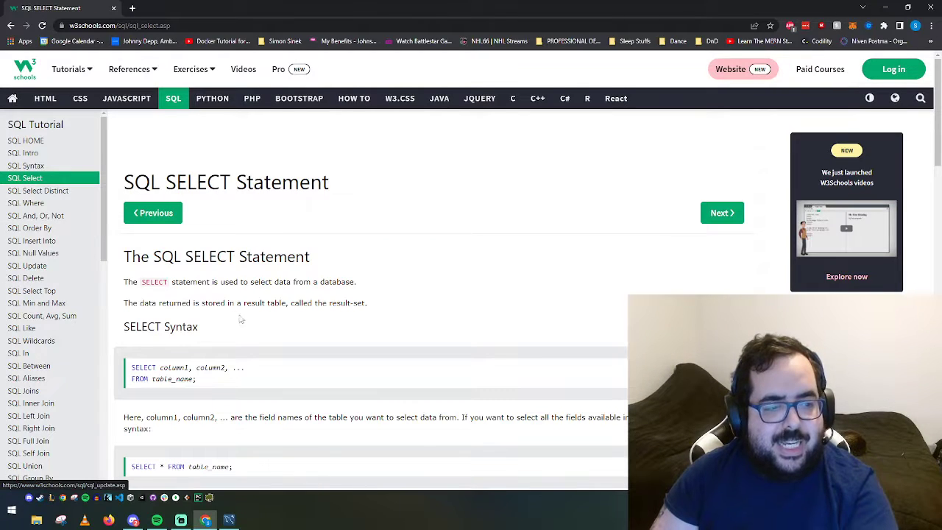
scroll(104, 257, down, 3)
scroll(356, 167, down, 1)
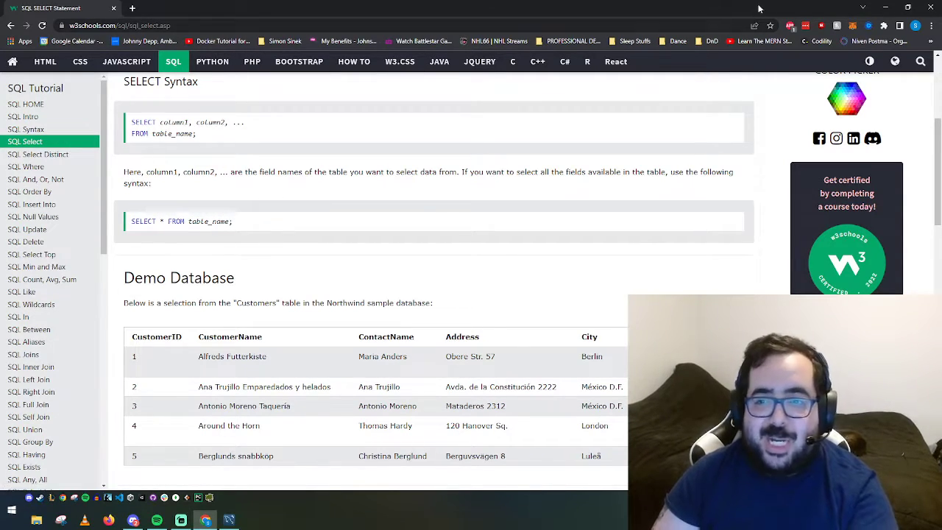
click(884, 8)
Run Select Rows - Limit 1000 on sakila's customer table and scroll through the 599 rows
click(300, 98)
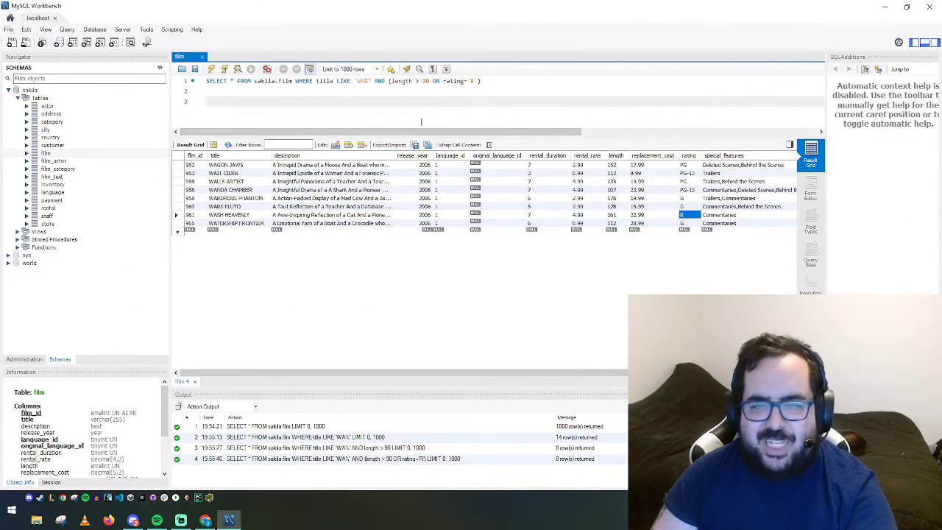
right_click(37, 145)
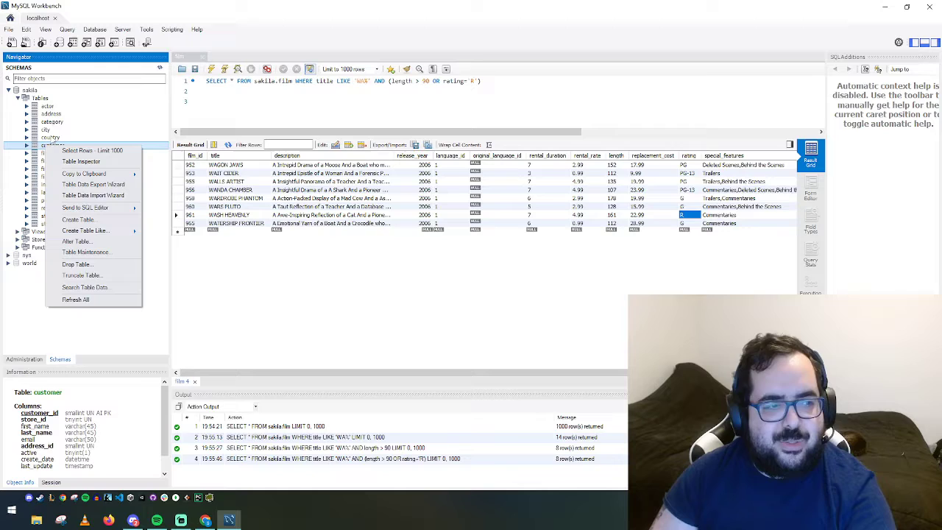
click(81, 148)
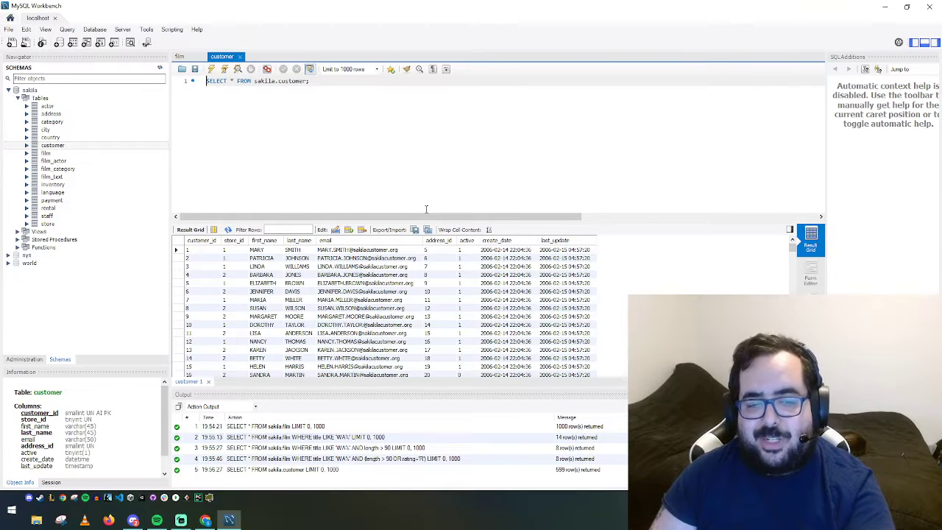
click(503, 301)
scroll(506, 300, down, 20)
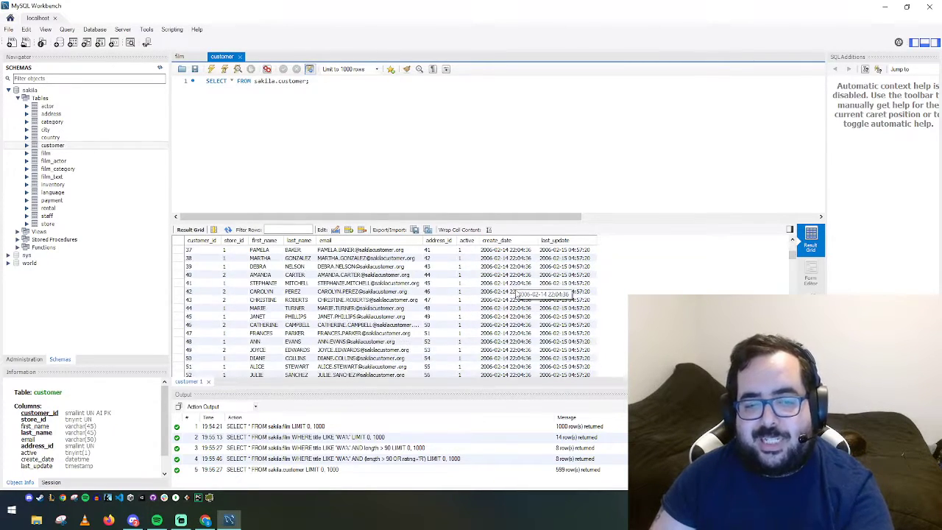
scroll(505, 302, down, 14)
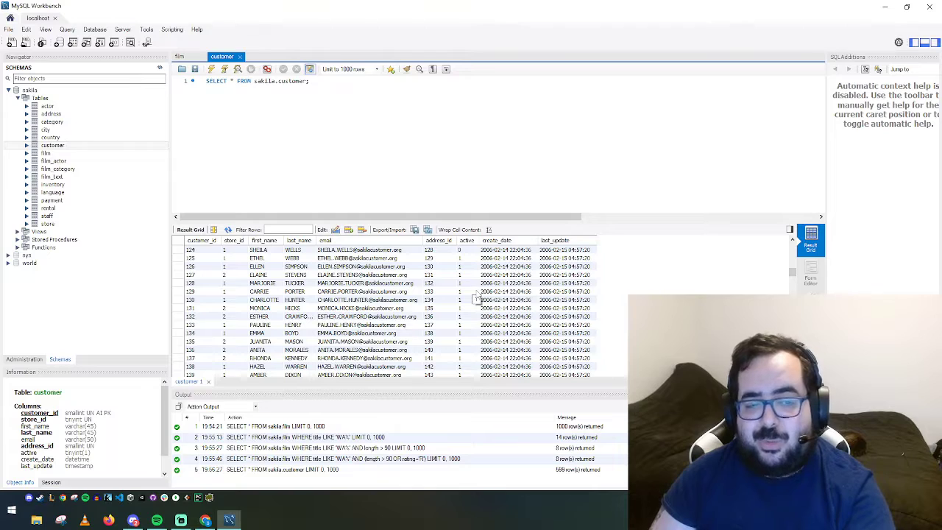
scroll(476, 299, down, 11)
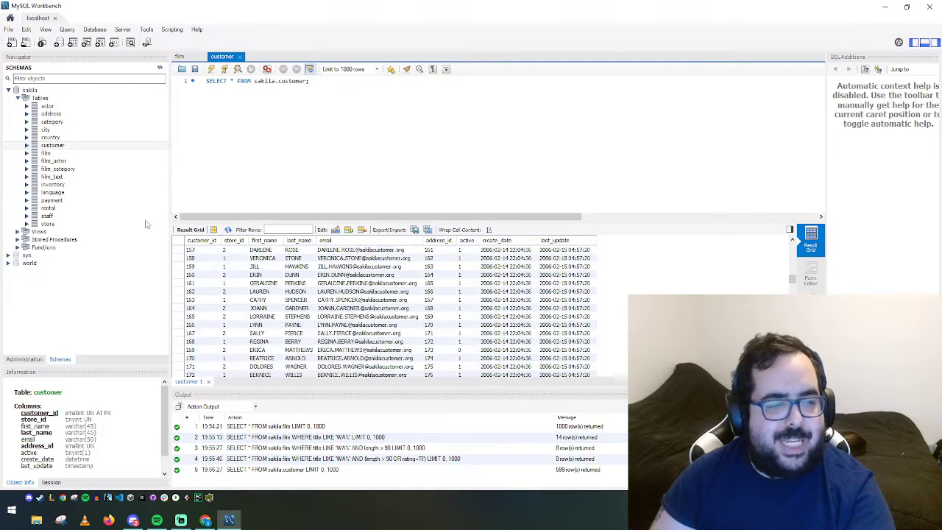